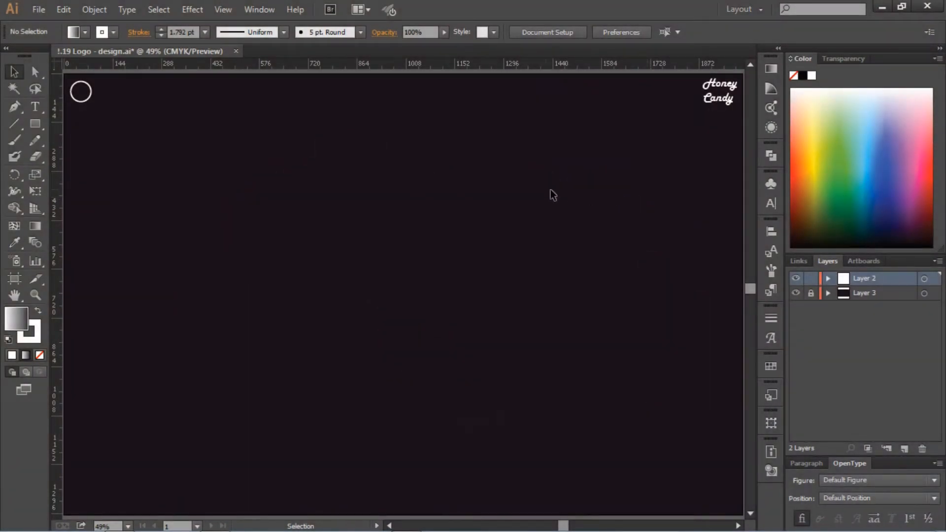
- Add the text "honey" to the artboard and set its font size to 200 pt
click(33, 106)
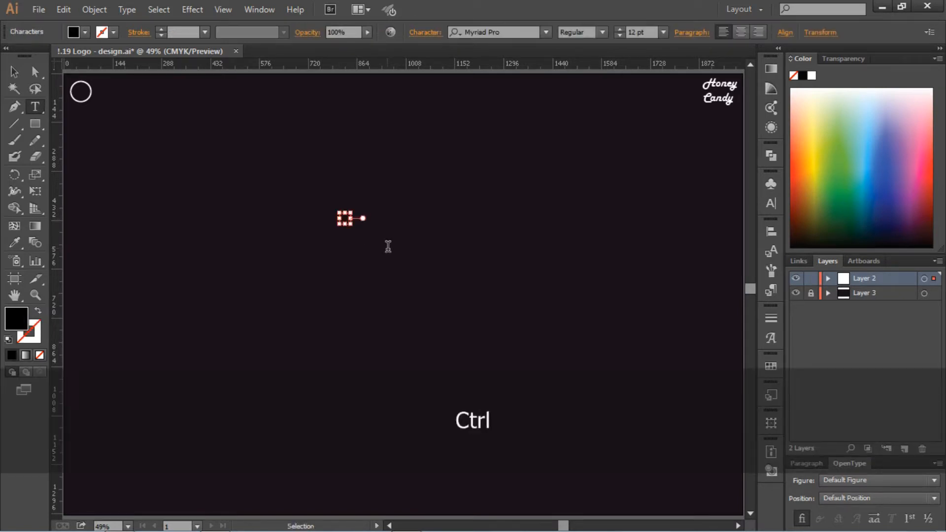
key(ctrl+a)
click(663, 32)
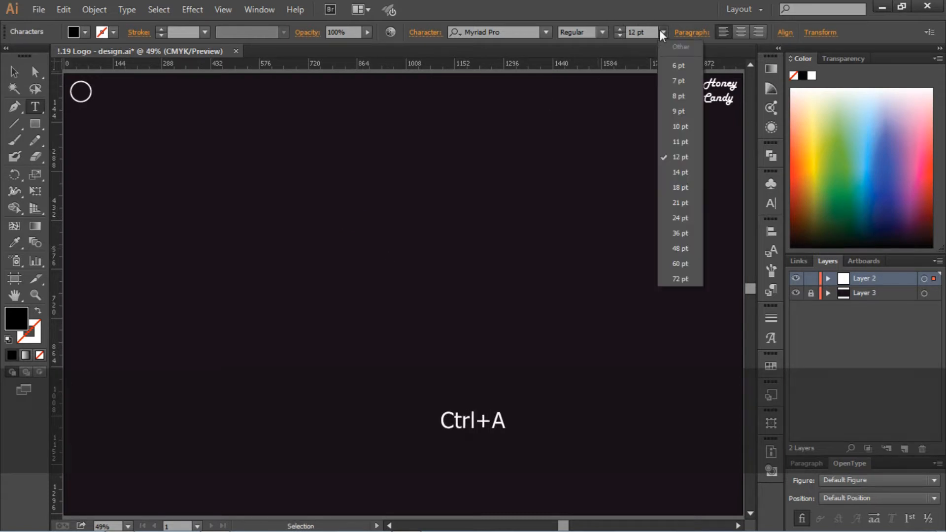
click(663, 32)
click(622, 32)
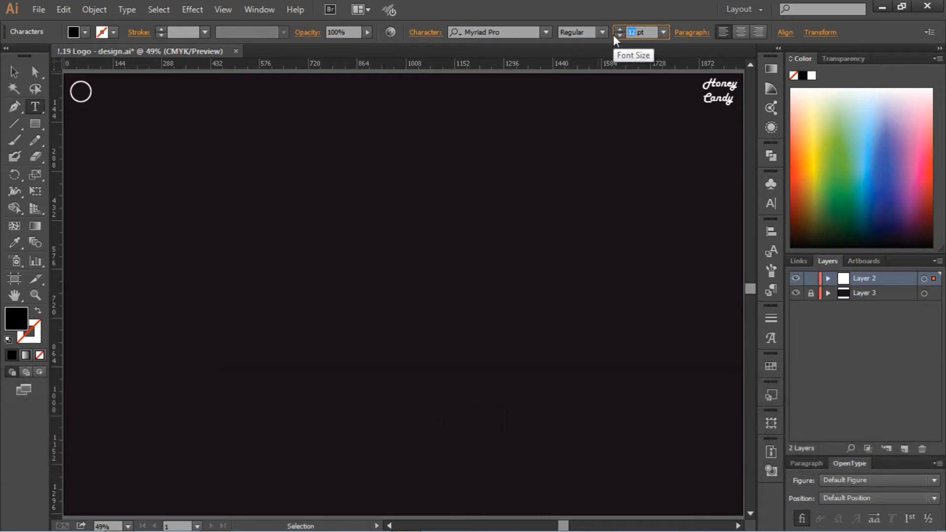
text(200)
key(Return)
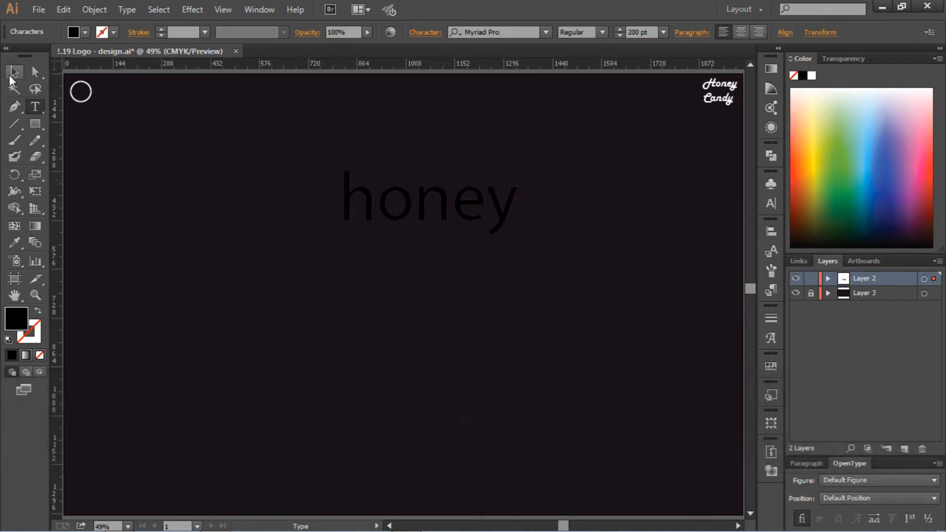
- Fill the word "honey" with white
click(13, 72)
click(84, 32)
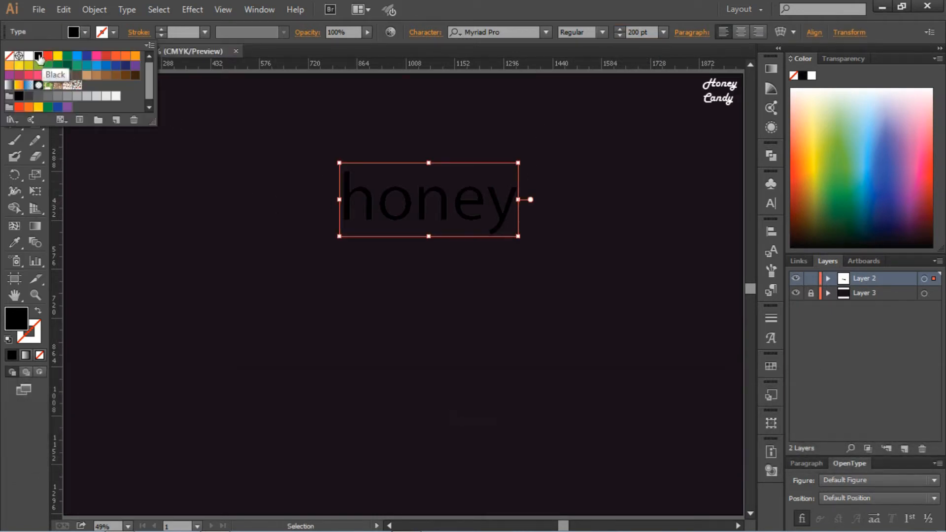
click(28, 55)
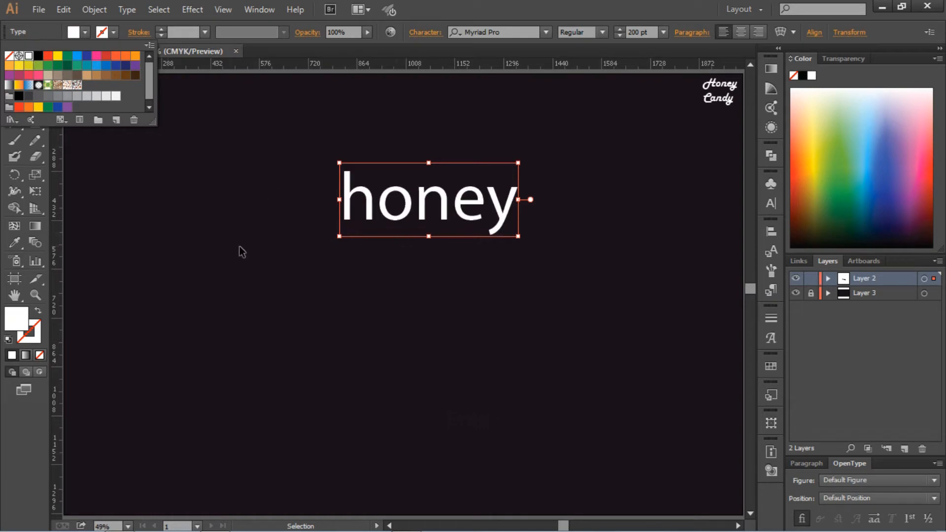
- Change the font of the word "honey" to Harlow Solid Italic
click(546, 32)
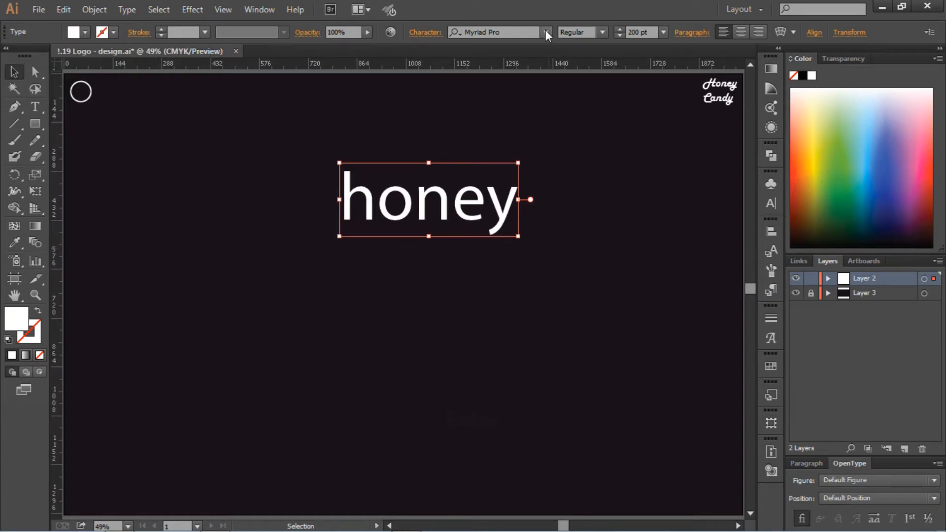
click(546, 32)
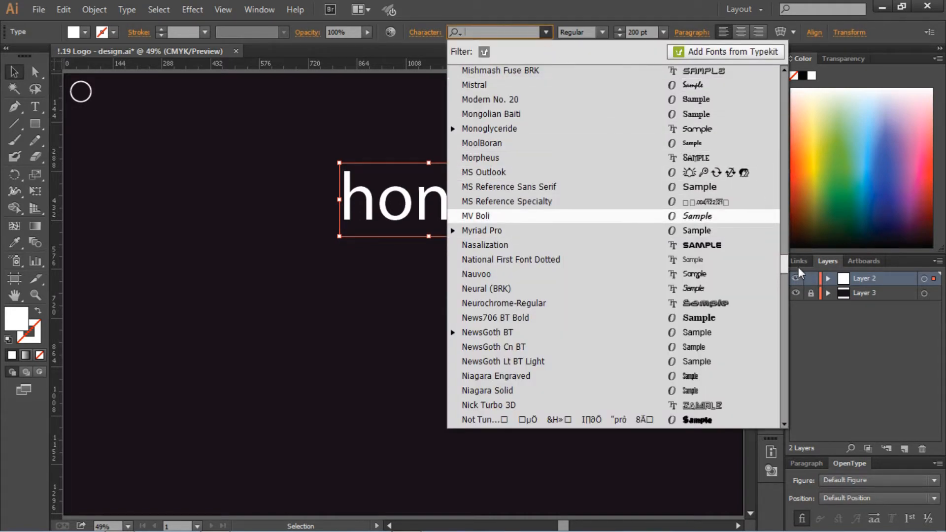
drag(785, 264, 783, 206)
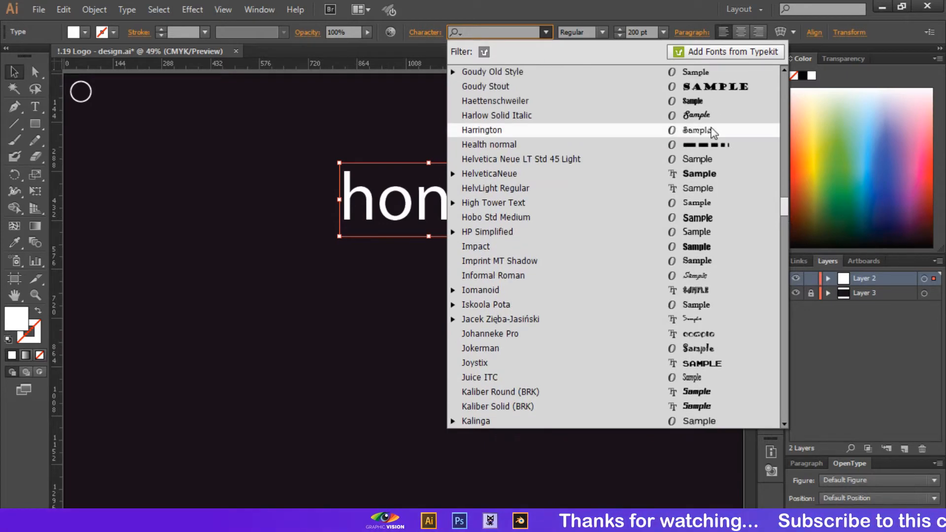
click(678, 118)
click(621, 178)
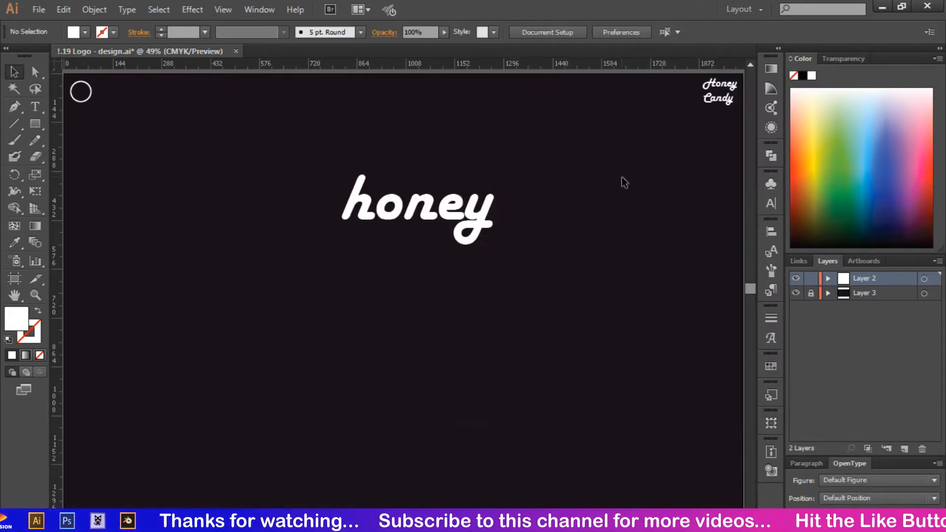
- Replace the lowercase h with a capital H so the word reads "Honey"
click(468, 208)
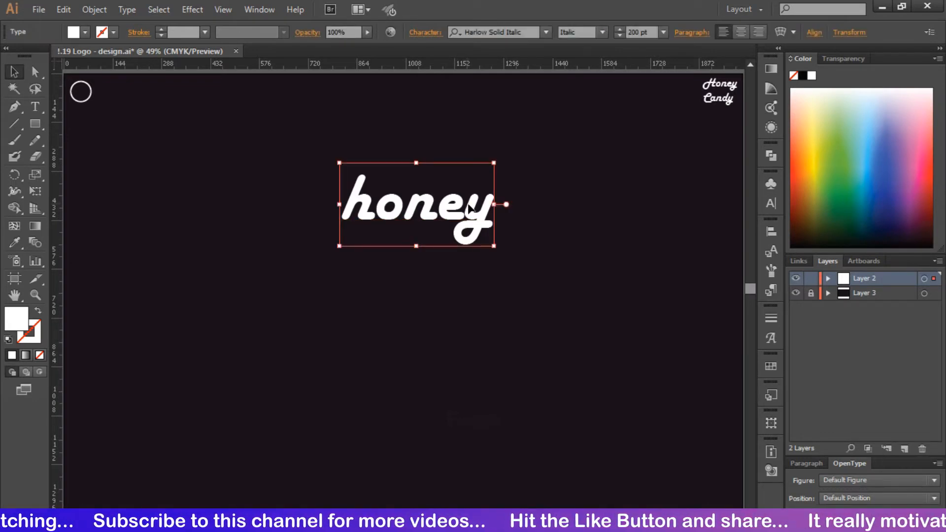
key(t)
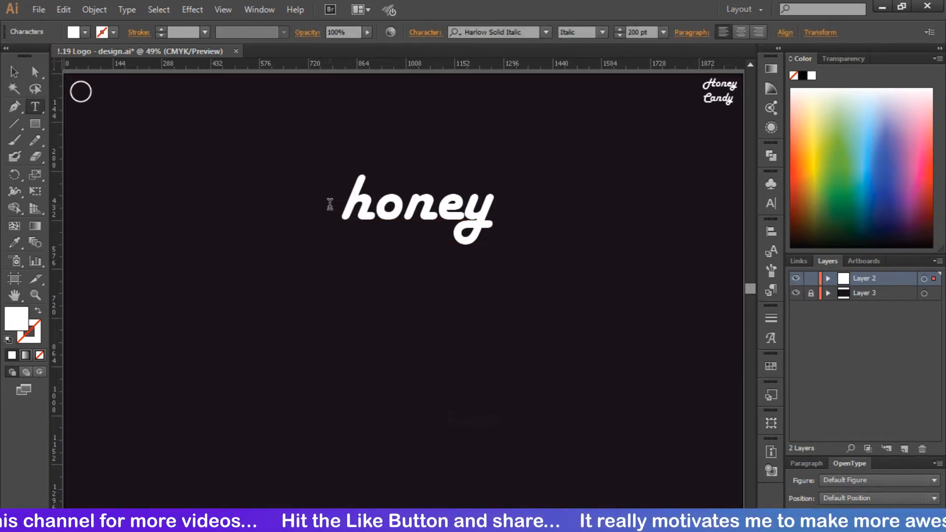
key(ctrl+h)
drag(374, 204, 348, 206)
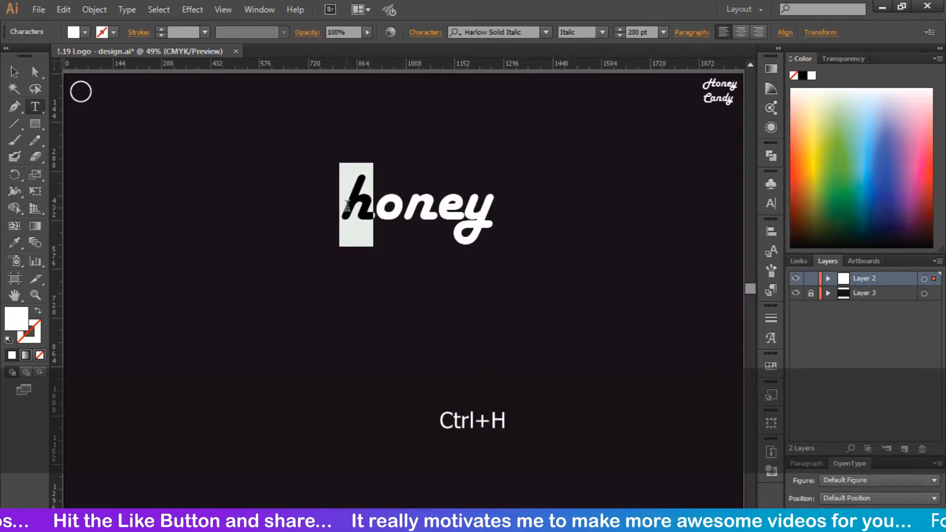
text(H)
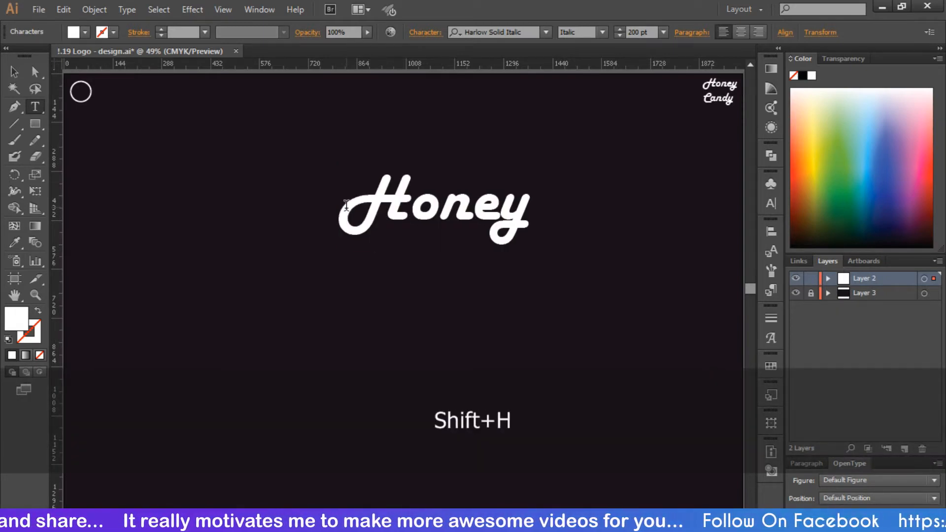
click(14, 72)
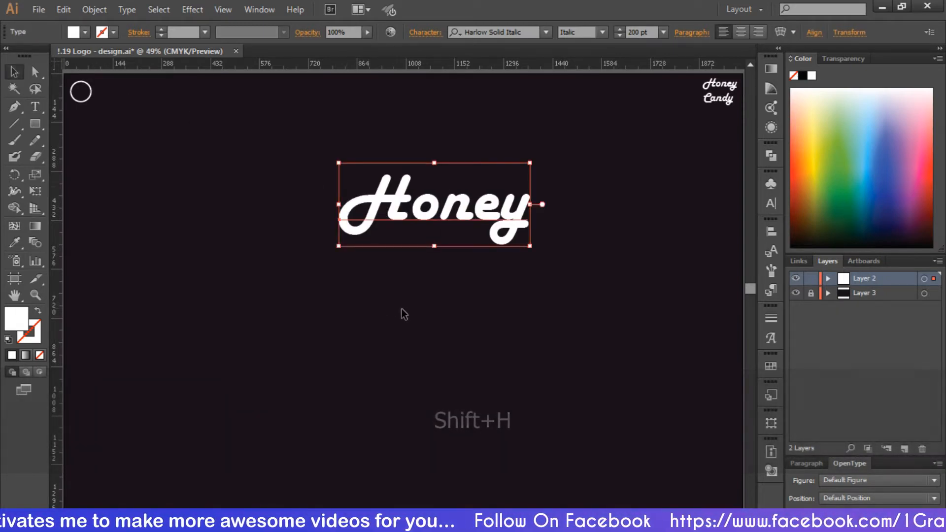
- Add a separate text object reading "Candy" below the word "Honey"
click(35, 106)
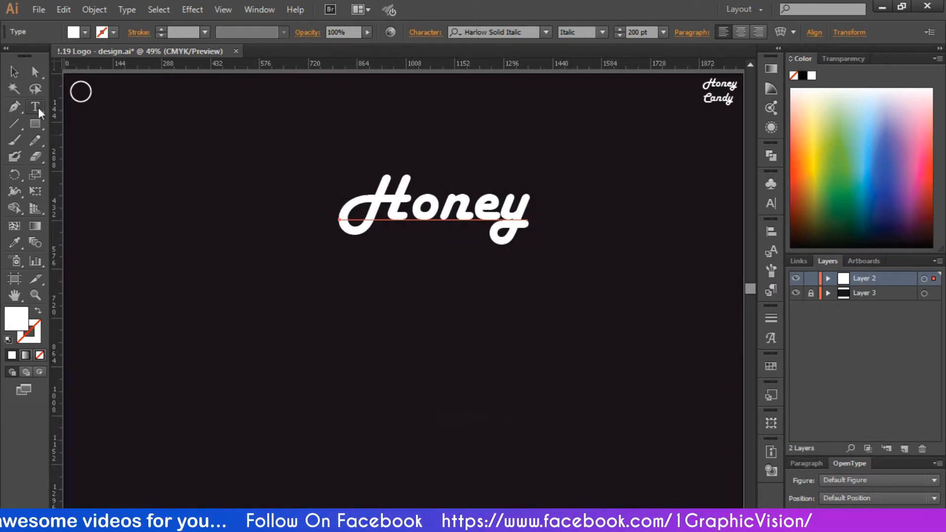
key(ctrl+shift+a)
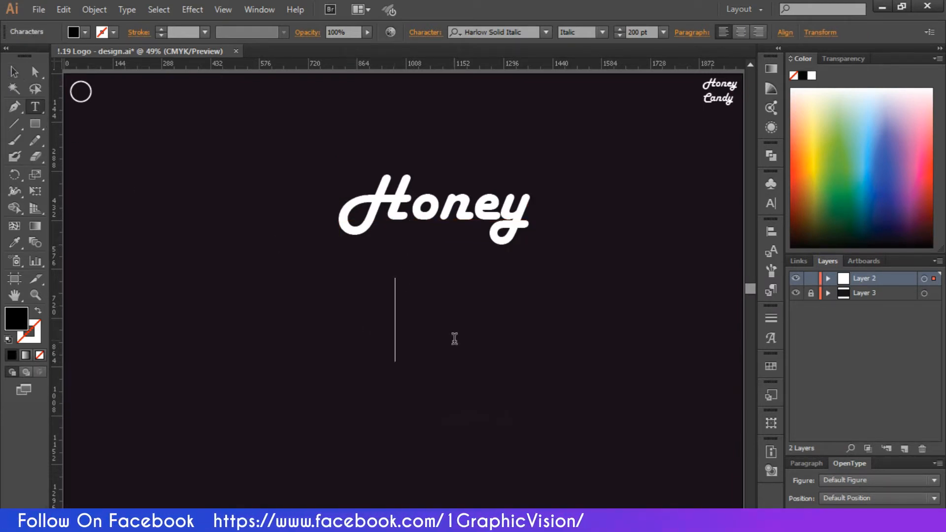
text(C)
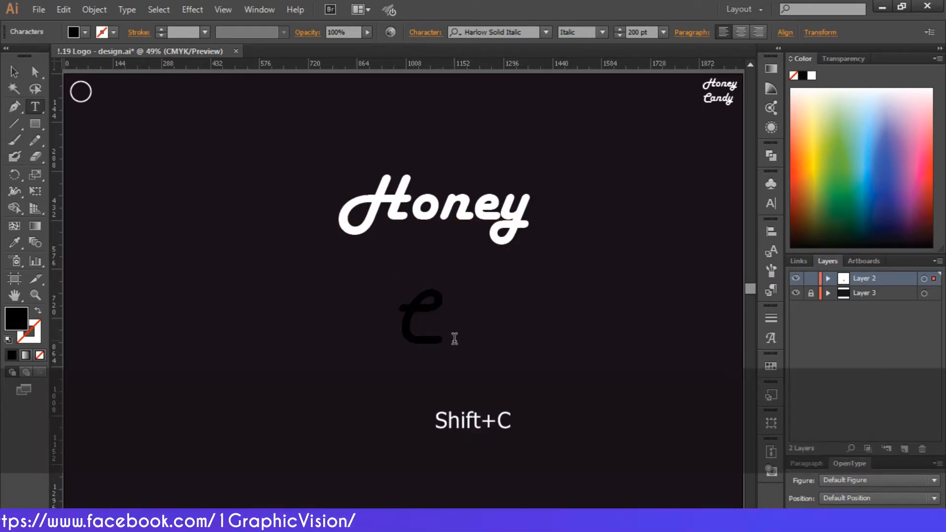
text(an)
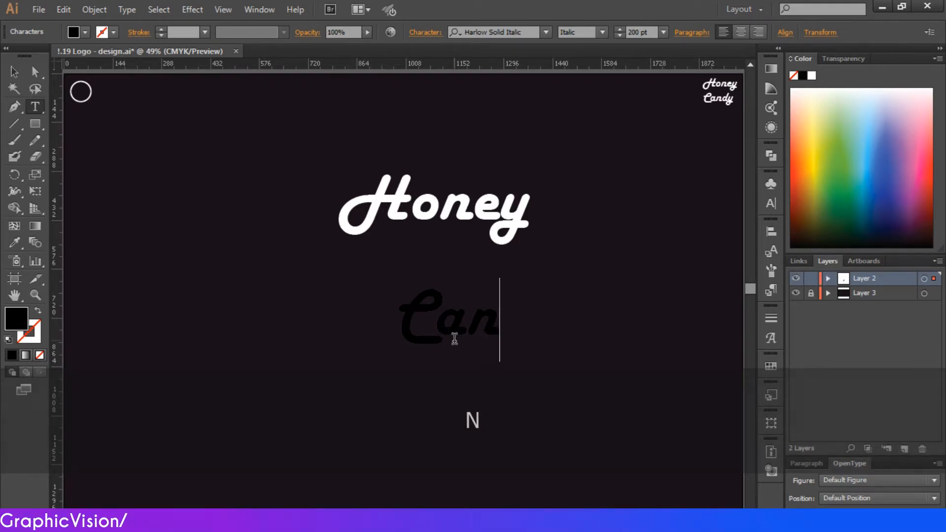
text(dy)
click(14, 71)
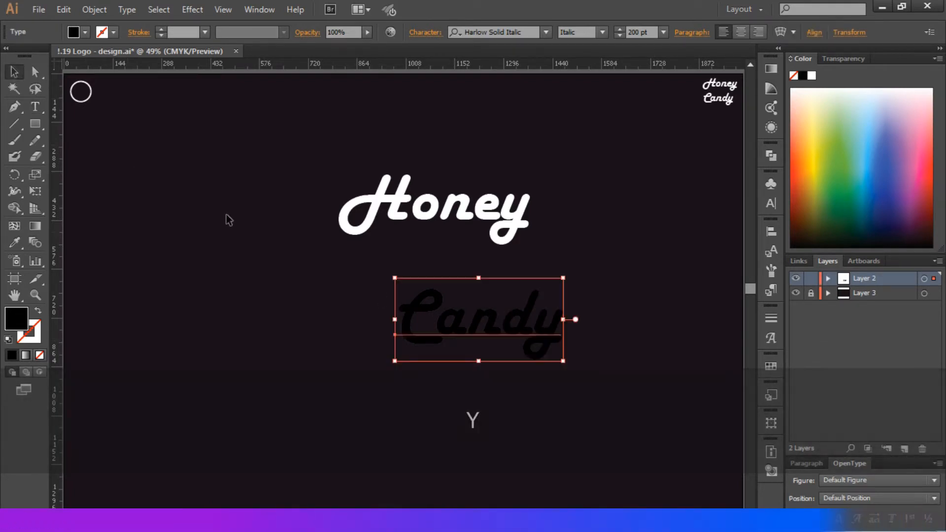
- Copy the white fill of "Honey" onto "Candy" and move "Candy" up closer beneath "Honey"
click(15, 242)
click(361, 223)
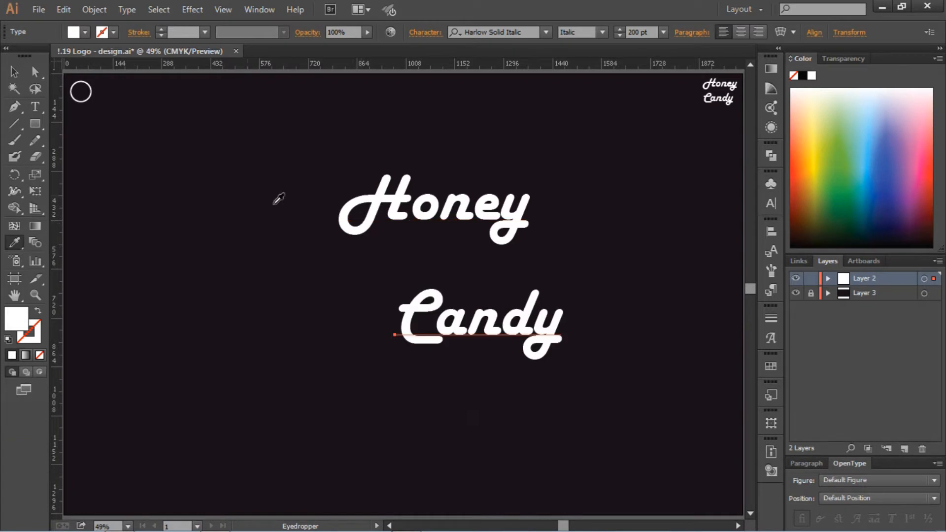
click(17, 73)
click(130, 152)
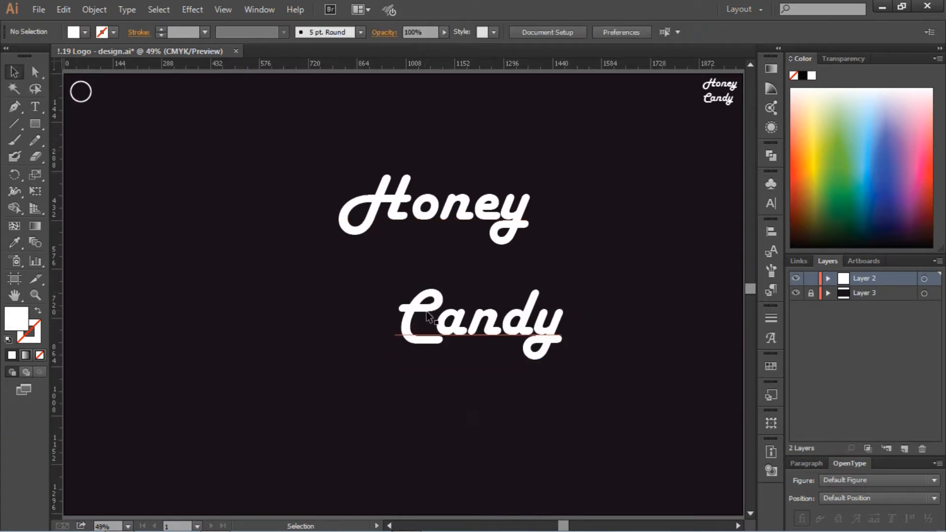
click(426, 316)
drag(427, 316, 427, 273)
- Set the character tracking of both "Honey" and "Candy" to 15
drag(465, 148, 498, 197)
click(769, 204)
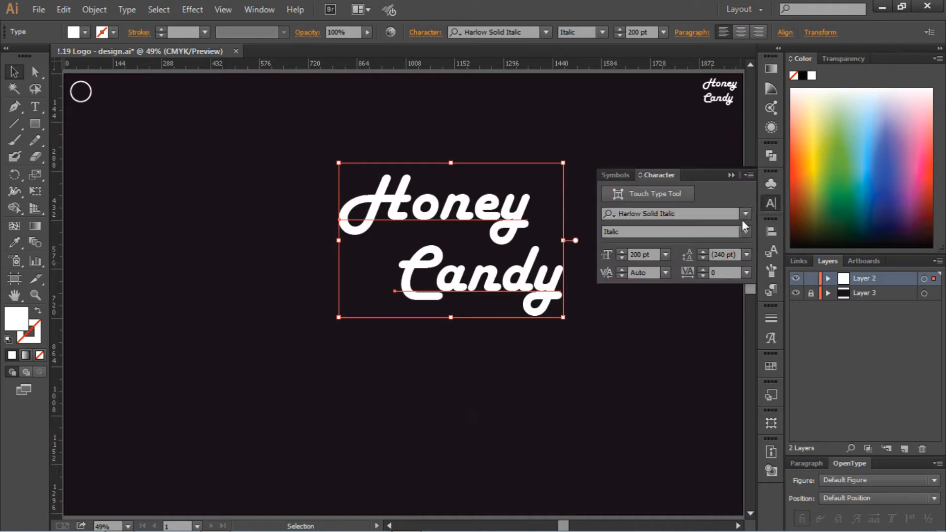
click(728, 269)
text(5)
key(Return)
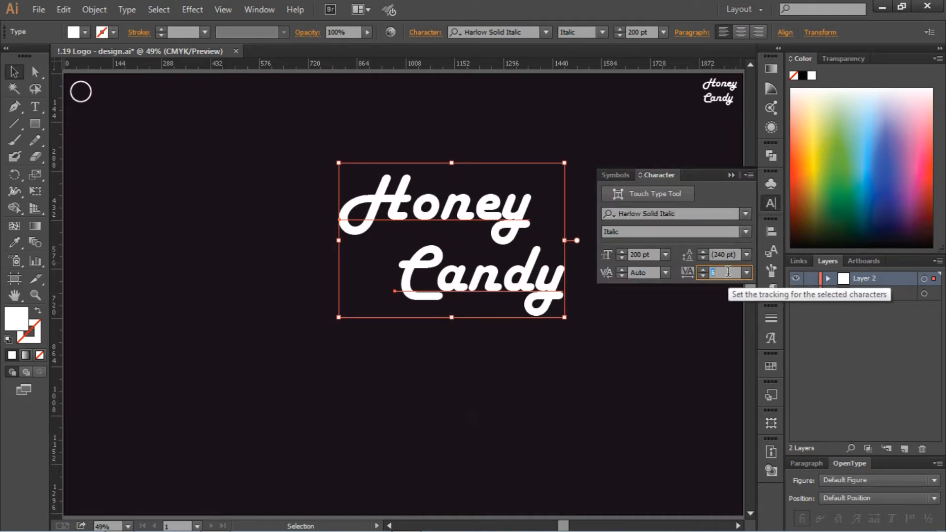
text(13)
key(Return)
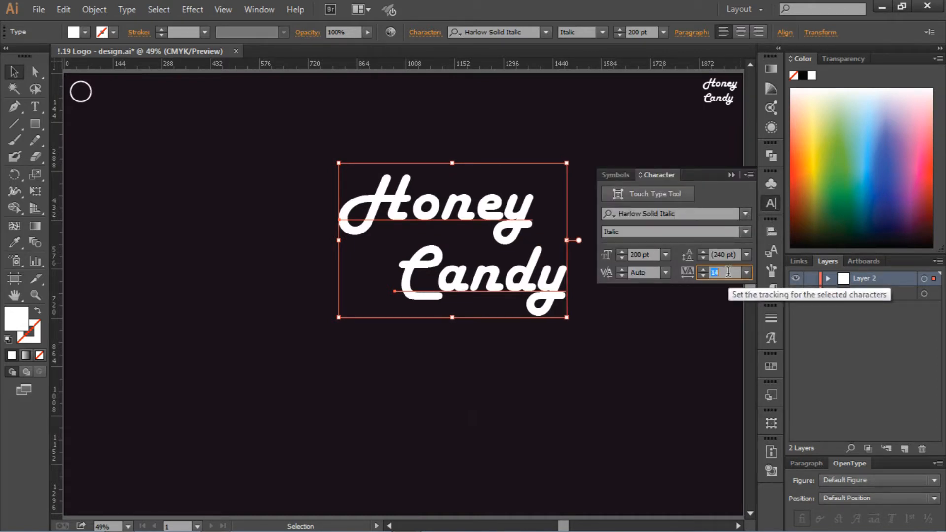
key(Up)
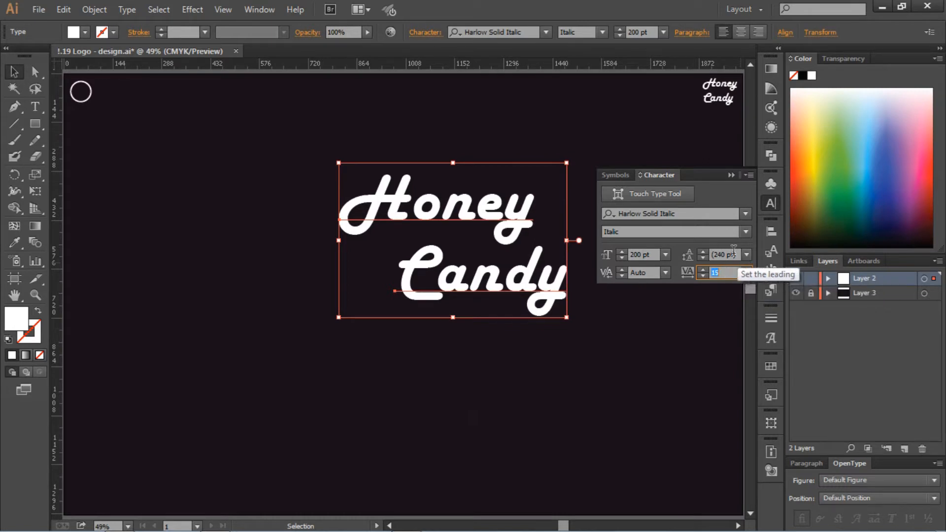
- Move both words toward the middle of the artboard, with "Candy" offset to the right and tucked closer under "Honey"
drag(574, 143, 499, 338)
drag(503, 300, 514, 319)
click(503, 361)
click(516, 377)
click(731, 175)
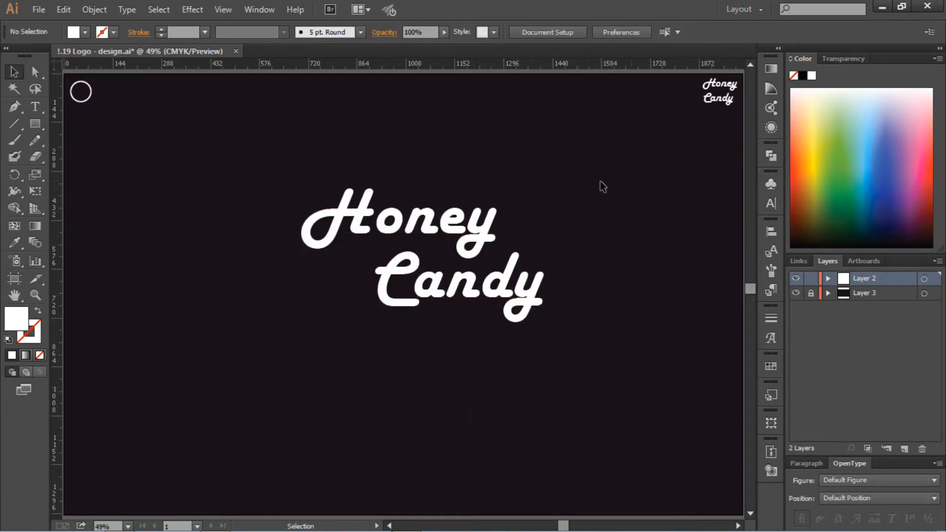
- Convert both the "Honey" and "Candy" text objects to outlines
drag(534, 147, 443, 327)
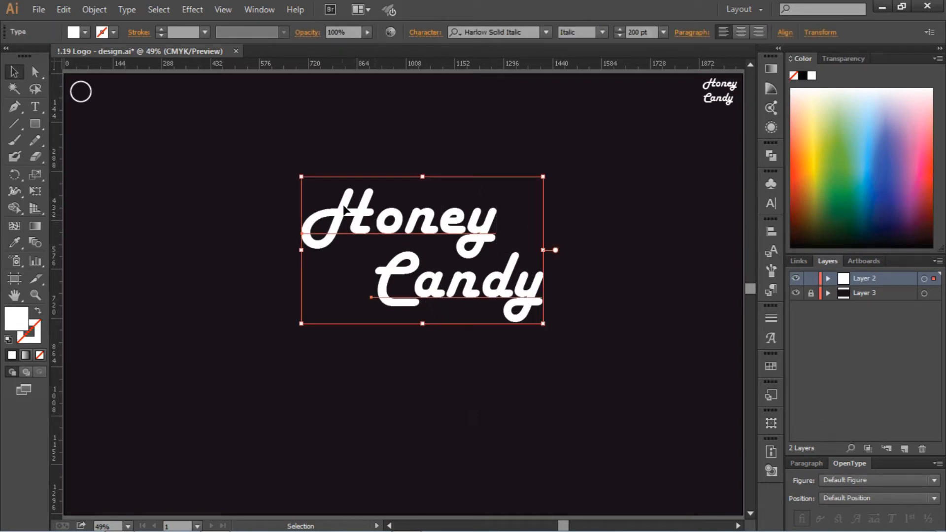
right_click(364, 229)
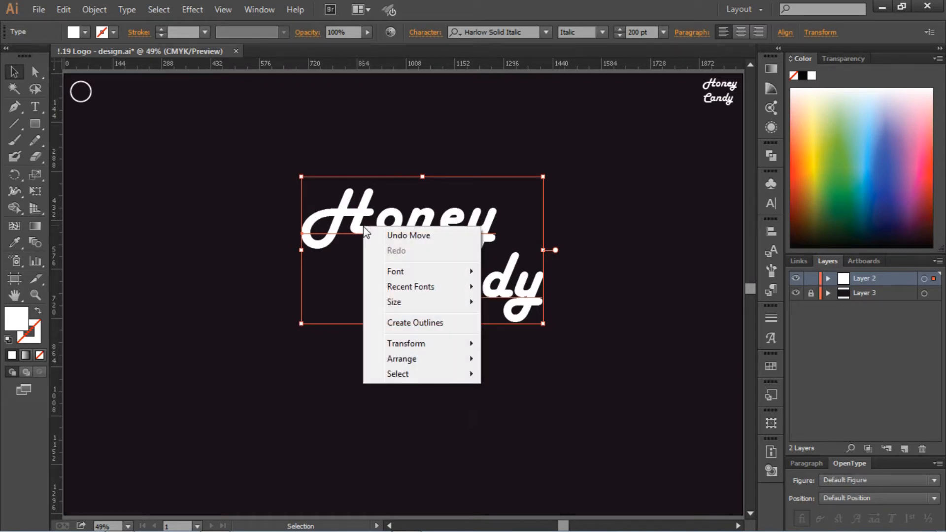
click(404, 323)
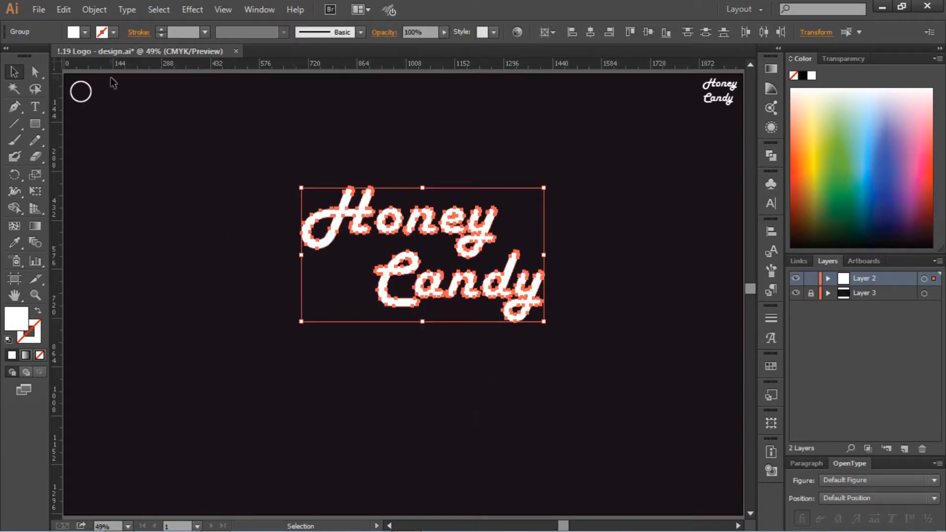
- Remove the fill from the outlined lettering and give it a white 4 pt stroke
click(84, 32)
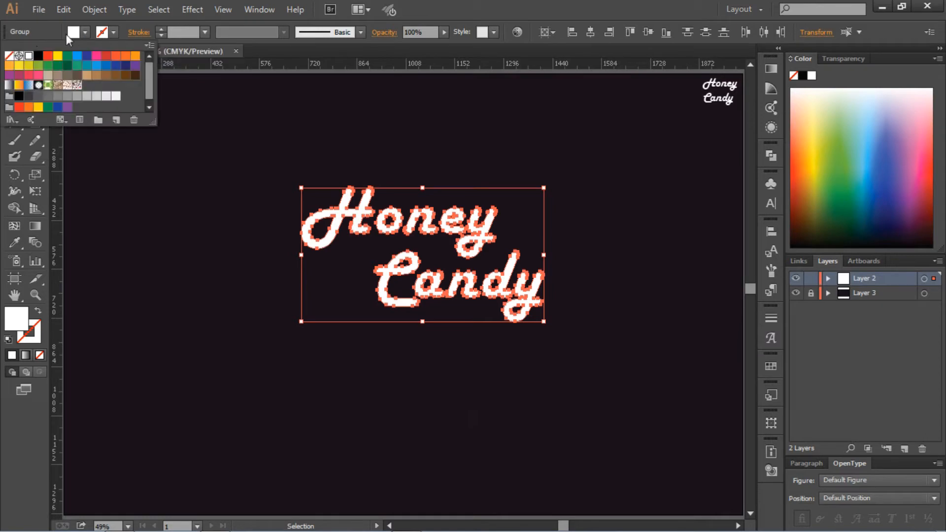
click(9, 55)
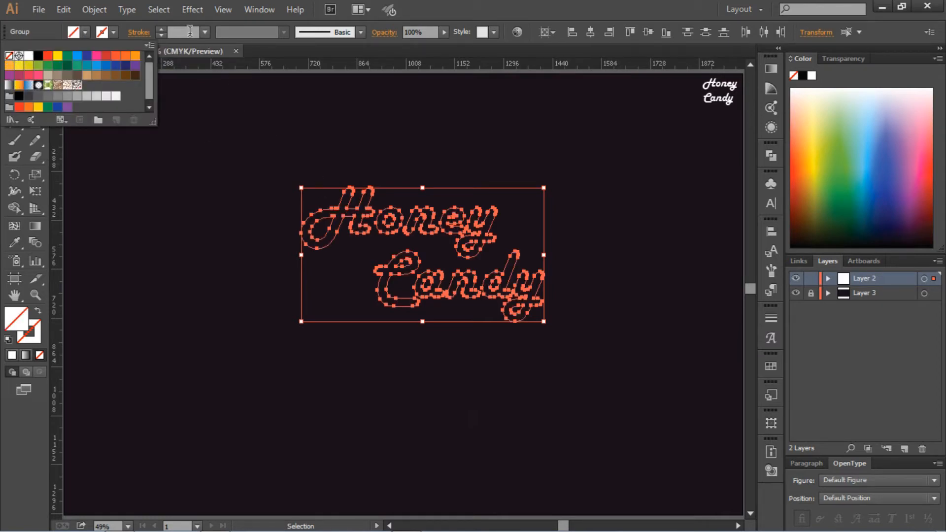
click(190, 31)
scroll(190, 31, up, 3)
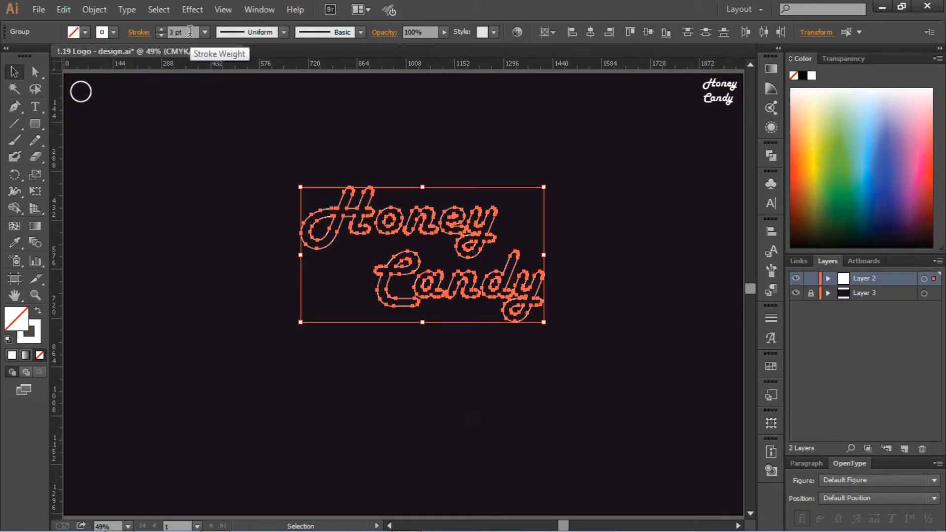
scroll(190, 32, up, 1)
click(271, 164)
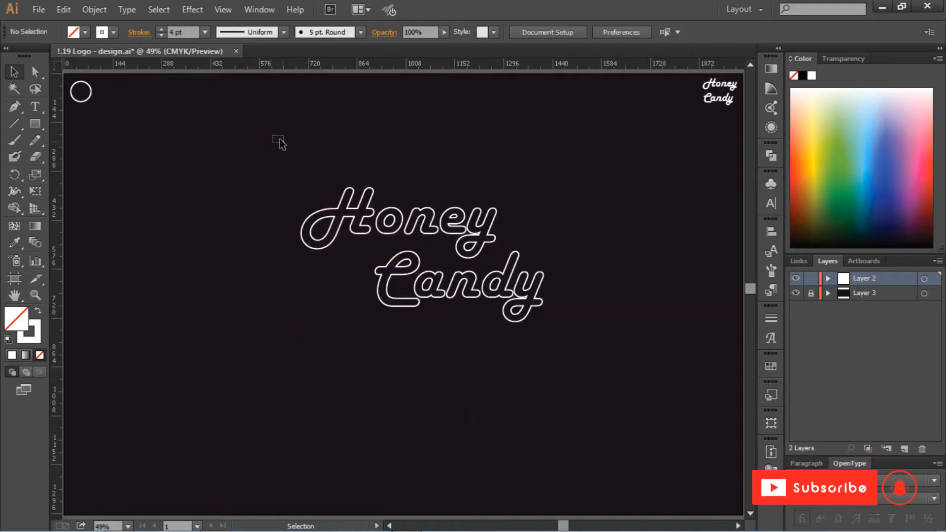
- Apply a linear gradient to the stroke of the outlined "Honey" and "Candy" lettering
drag(279, 142, 520, 375)
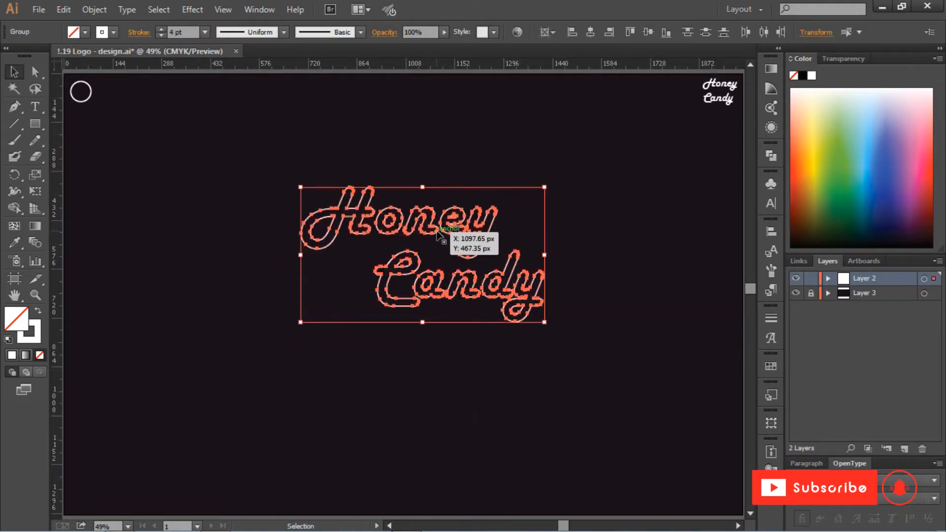
click(771, 69)
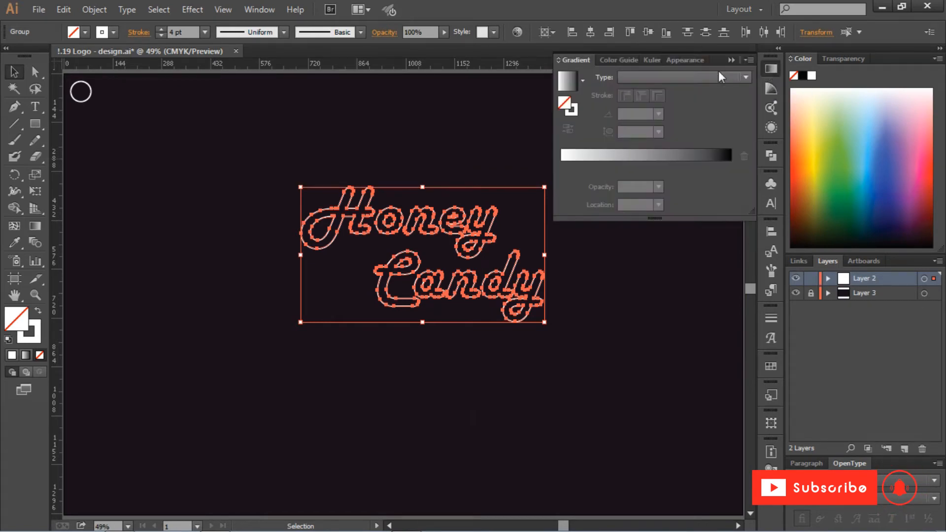
click(577, 108)
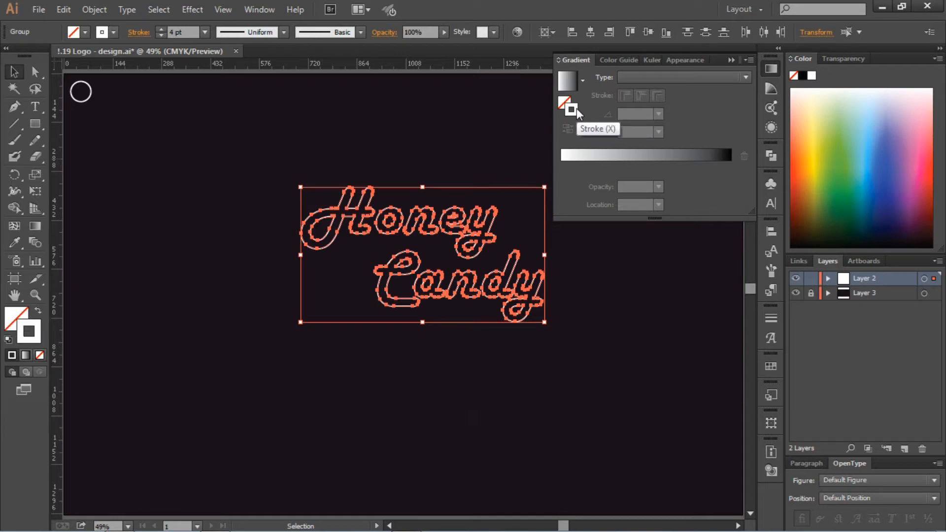
click(584, 156)
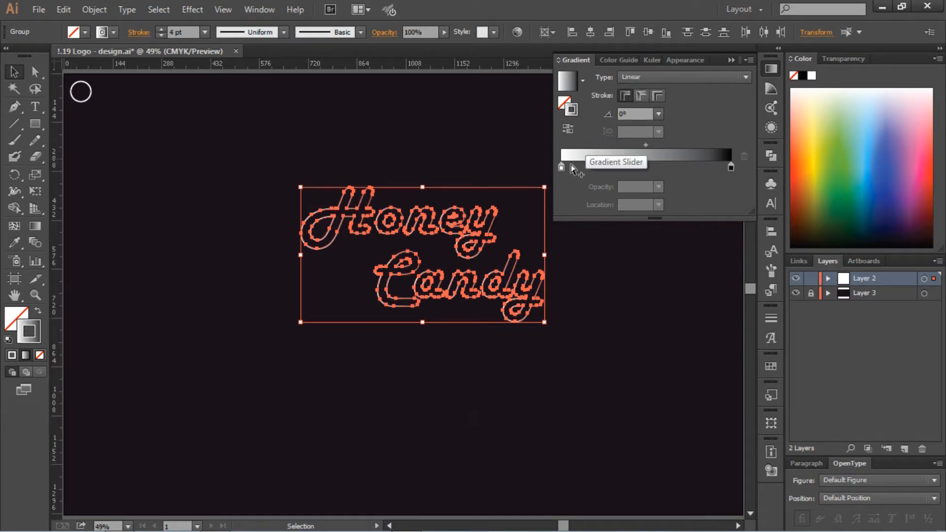
- Color the lettering's stroke gradient with an orange-red starting stop and a yellow ending stop
key(ctrl+equal)
key(ctrl+equal)
key(ctrl+equal)
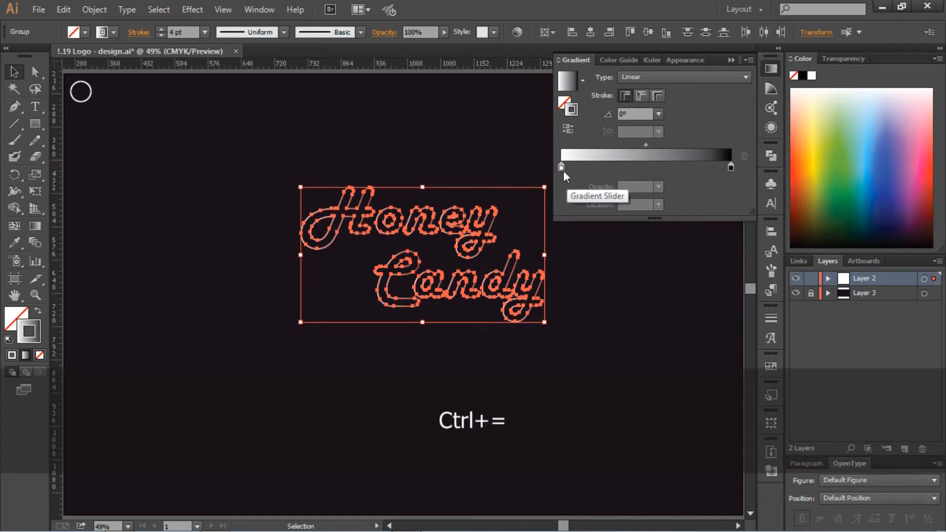
scroll(495, 207, right, 5)
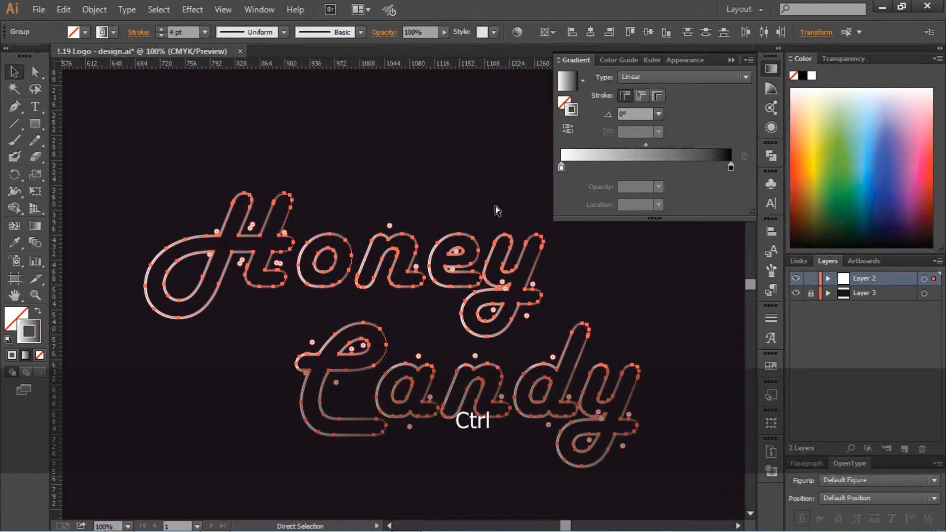
click(562, 169)
double_click(561, 169)
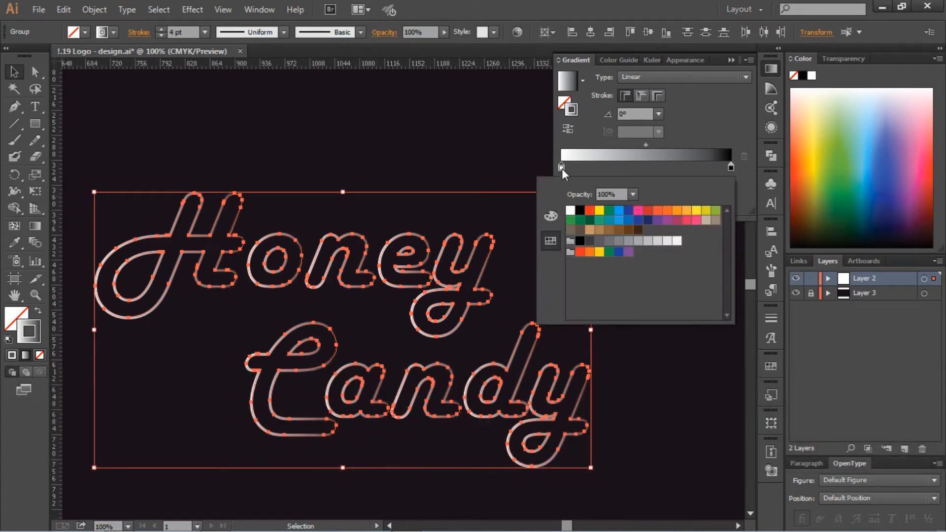
click(659, 211)
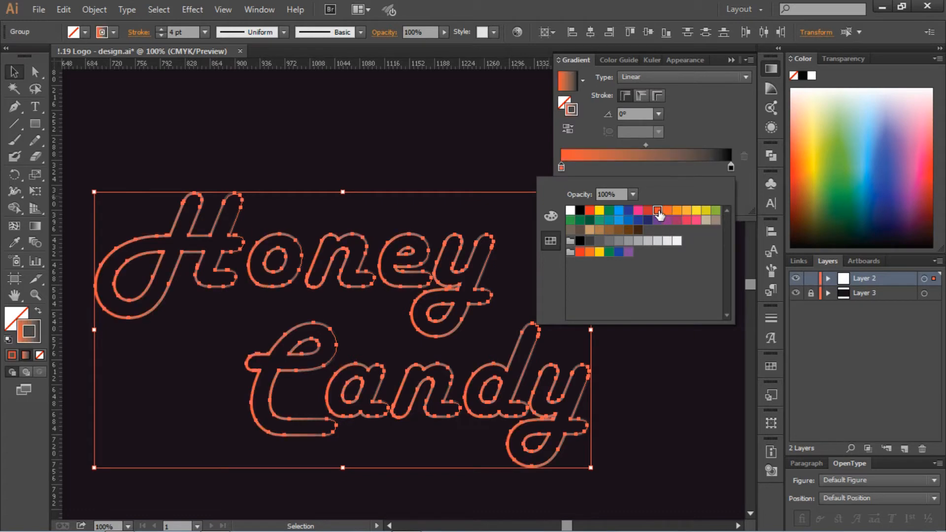
double_click(731, 167)
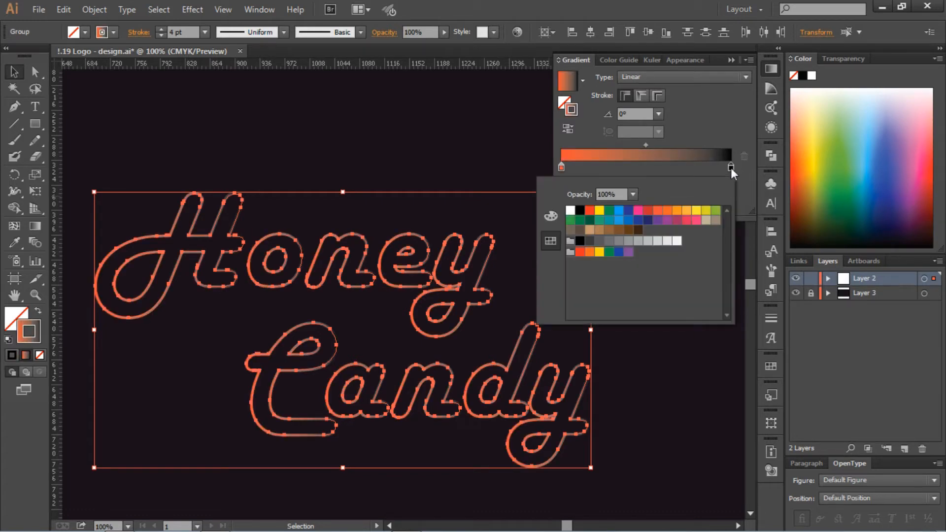
click(696, 213)
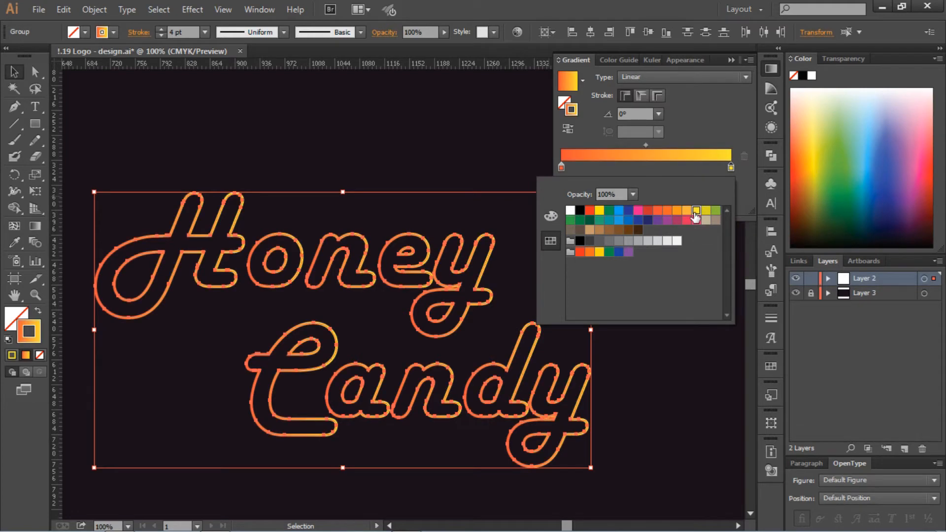
click(517, 164)
click(477, 154)
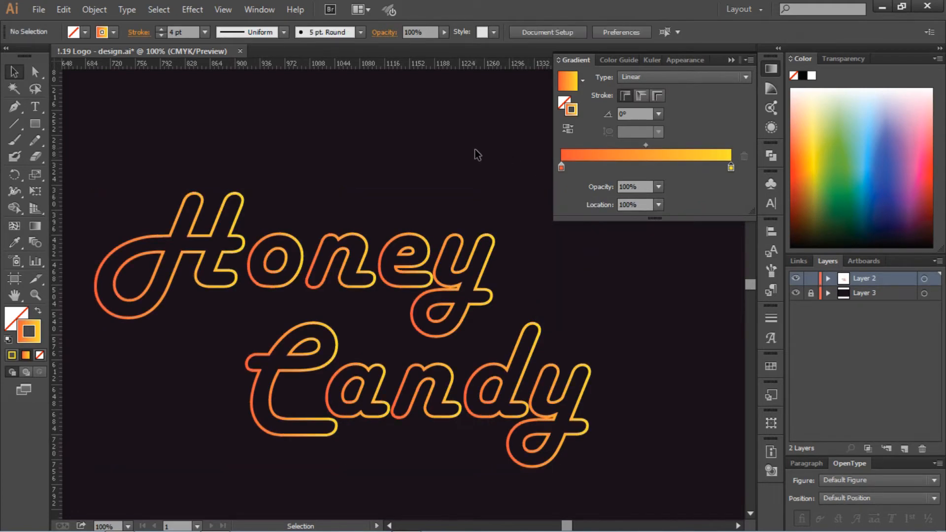
- Fill both outlined words with white, keeping the orange-to-yellow gradient stroke
drag(484, 184, 250, 438)
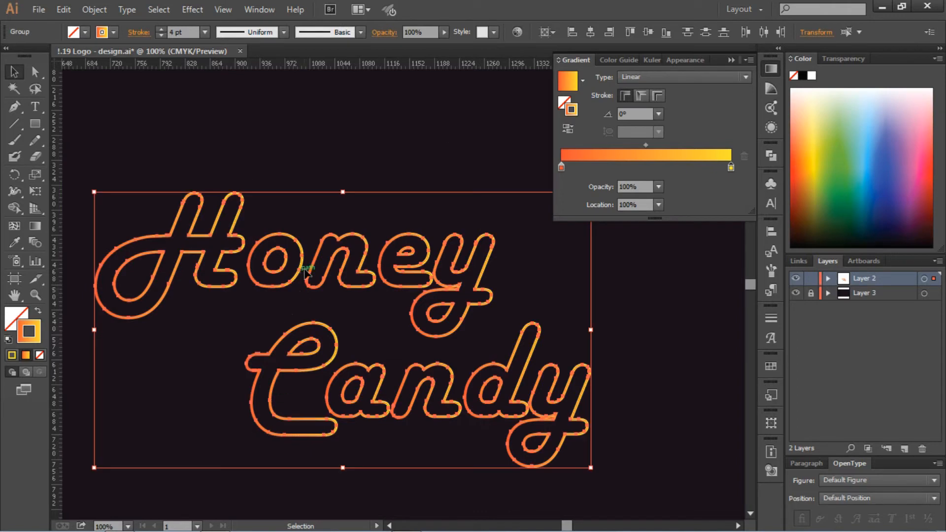
click(85, 33)
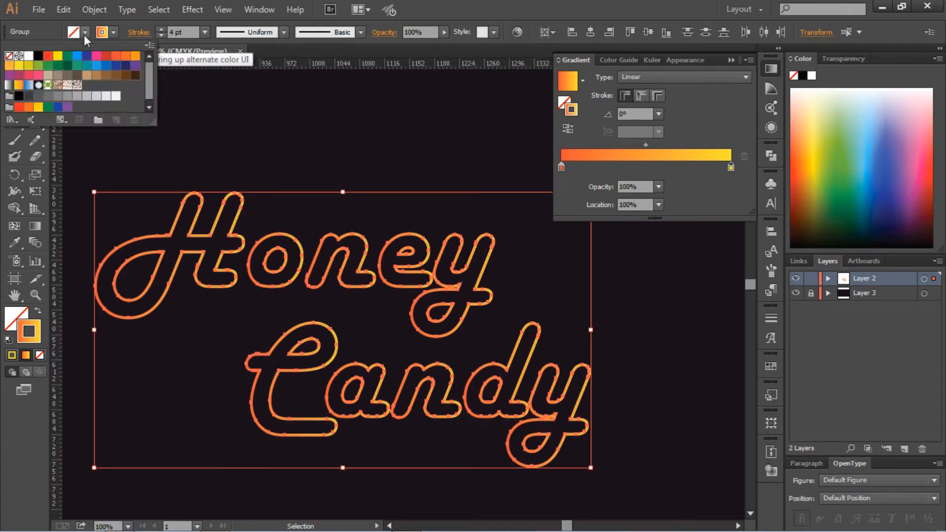
click(29, 60)
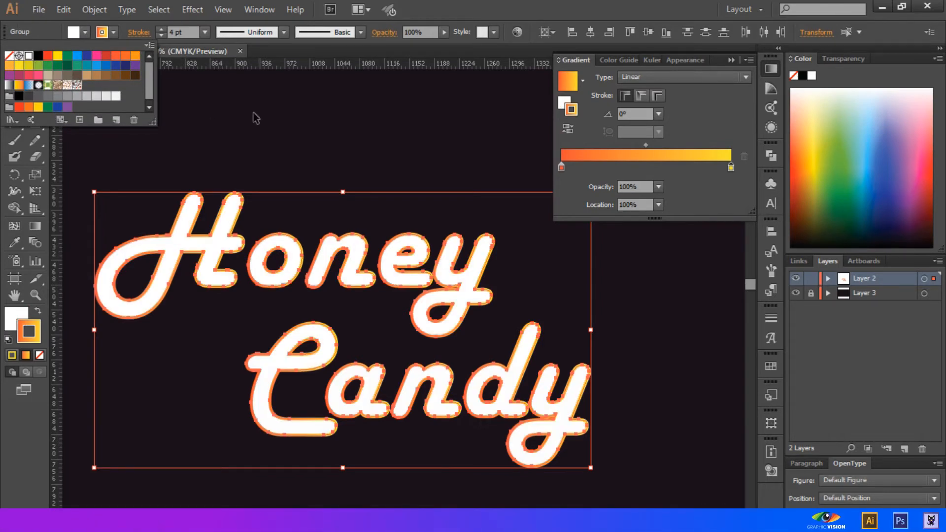
click(293, 126)
click(293, 126)
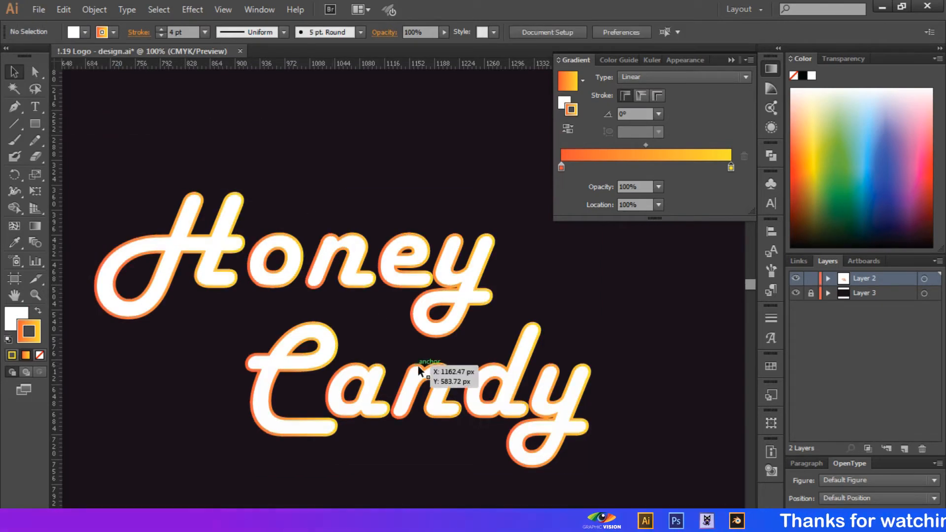
- Set the gradient stroke weight of both words to 20 pt
drag(329, 180, 510, 425)
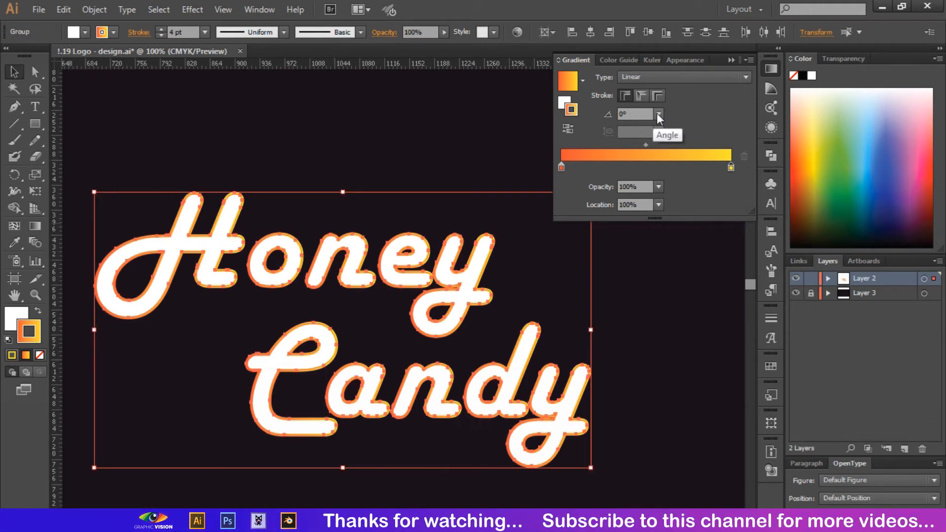
double_click(182, 30)
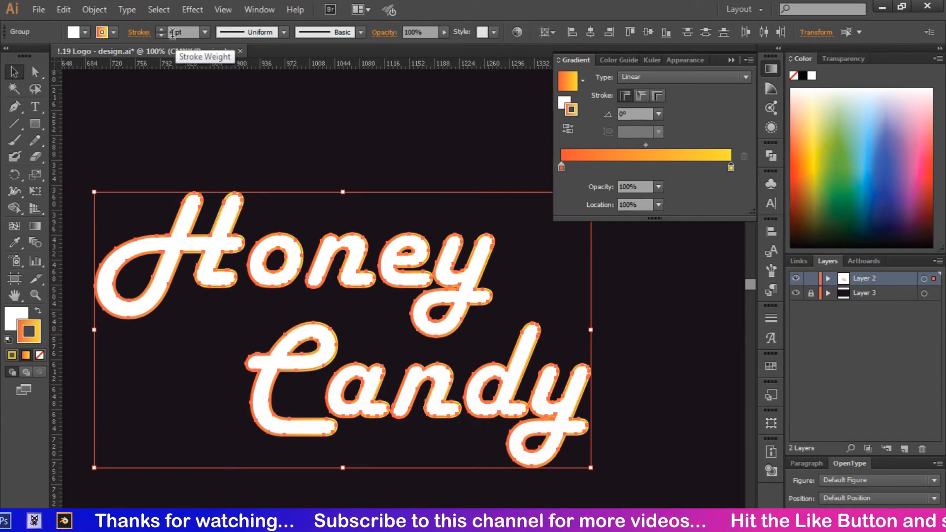
text(20)
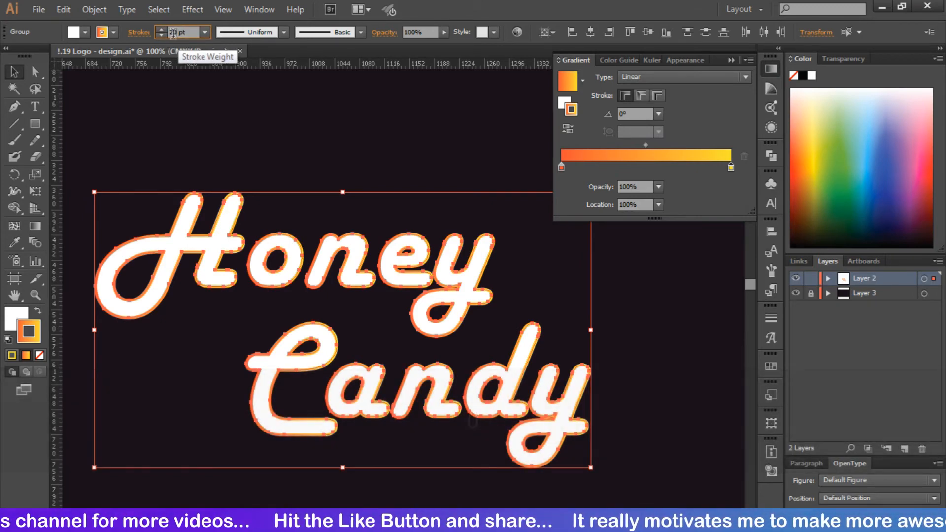
key(Return)
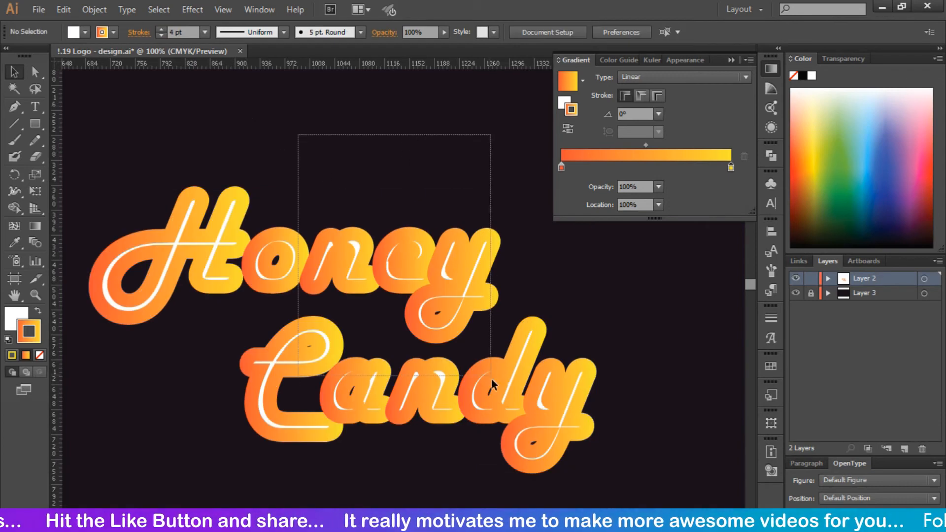
- Reduce the lettering's stroke weight to 17 pt
click(190, 32)
key(Down)
key(Down)
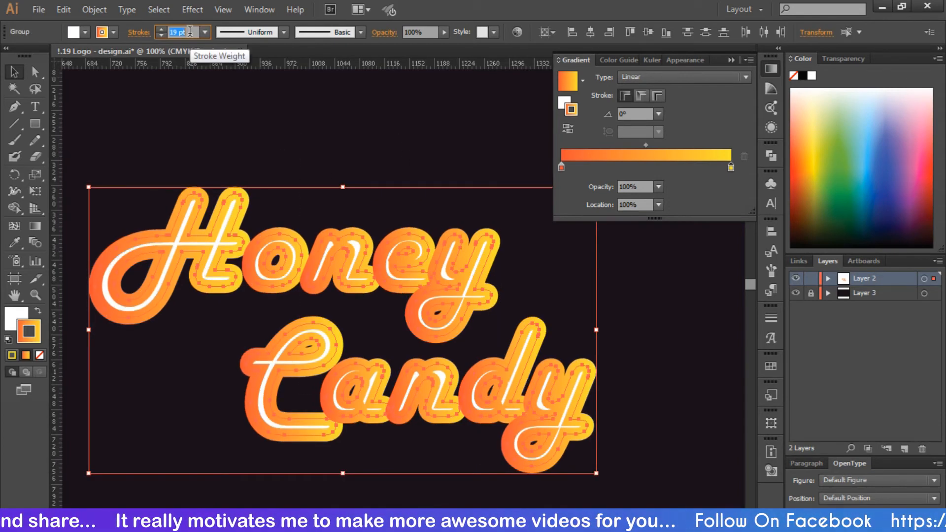
key(Down)
key(Down)
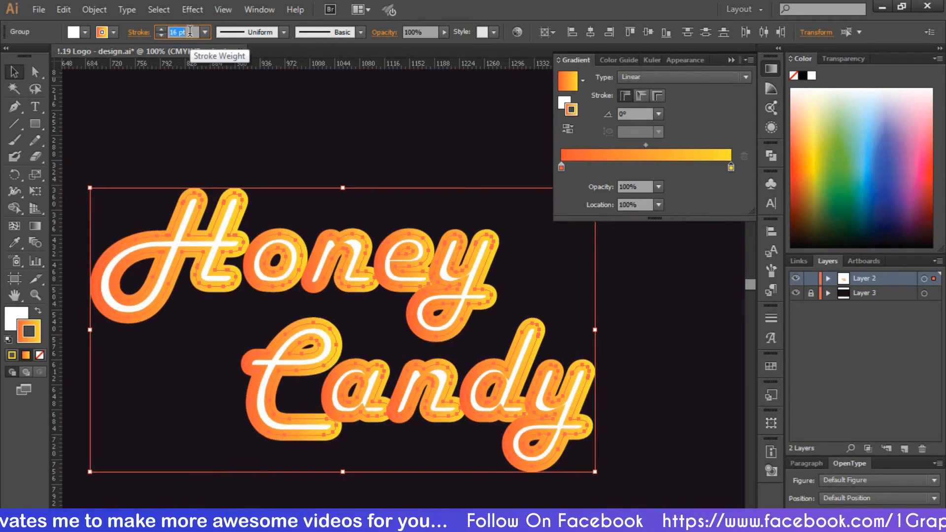
key(Up)
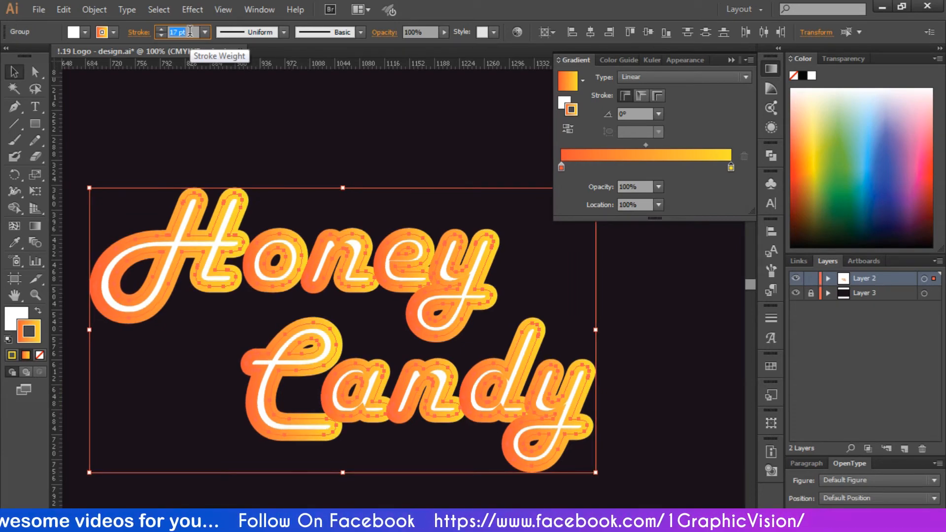
click(277, 134)
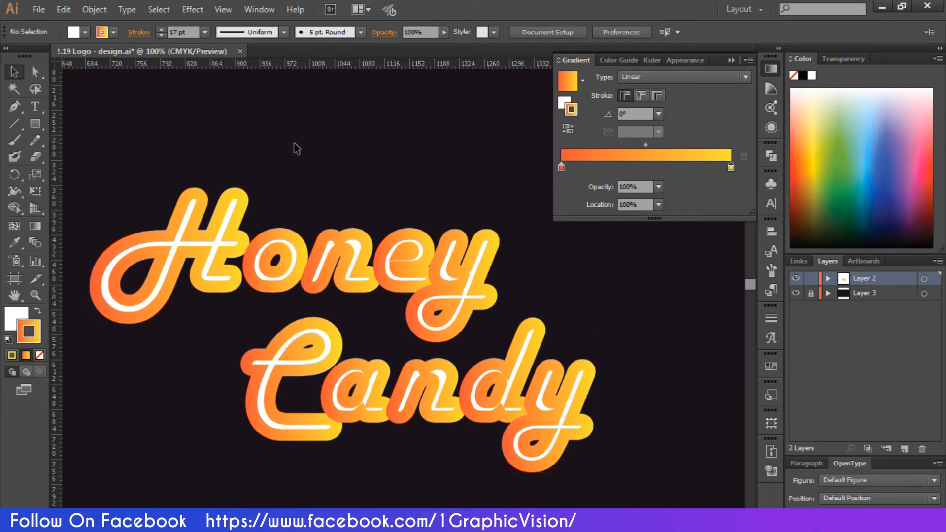
- Apply the gradient across the stroke of both words so the color runs through its thickness
drag(294, 143, 488, 451)
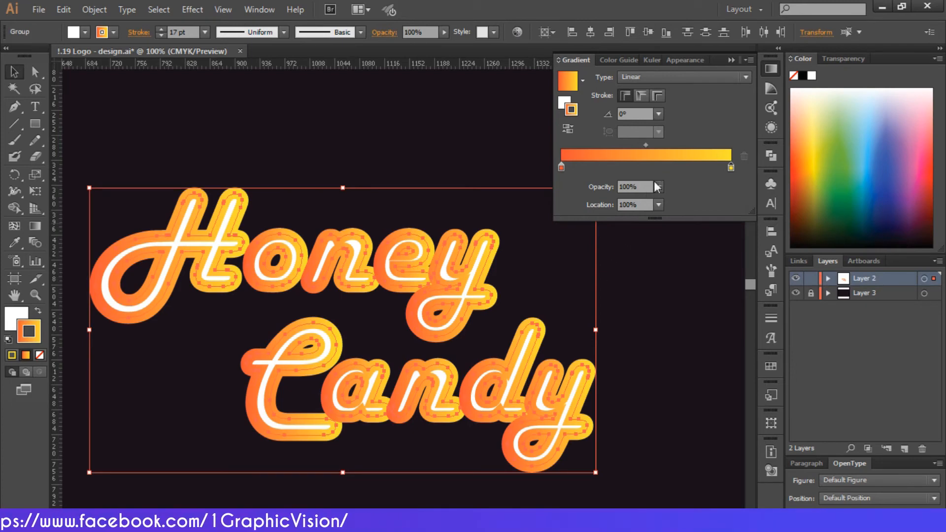
click(658, 97)
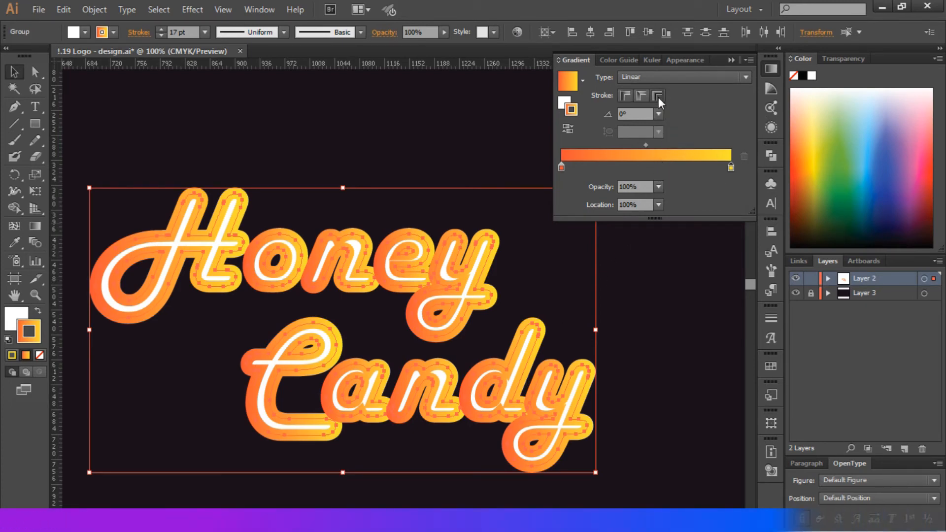
click(497, 143)
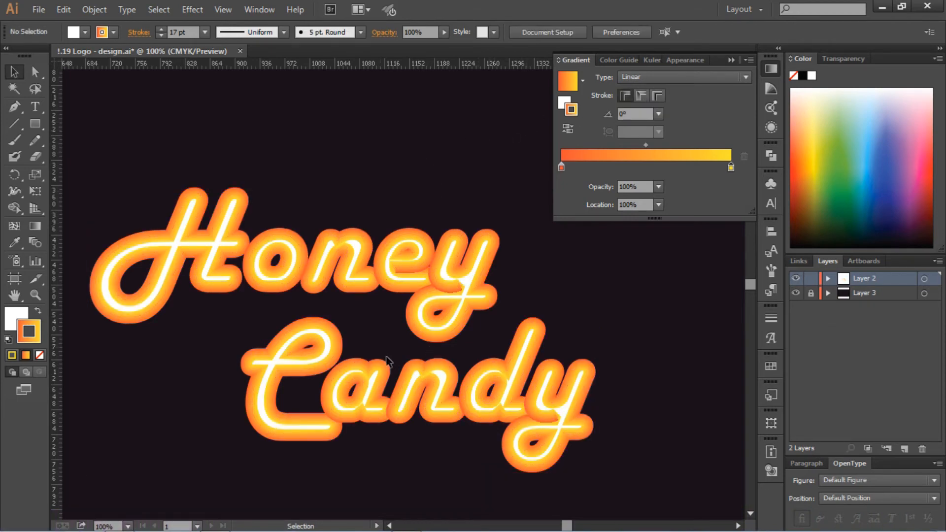
- Increase the stroke weight of the "Honey Candy" lettering to 20 pt
drag(408, 143, 526, 424)
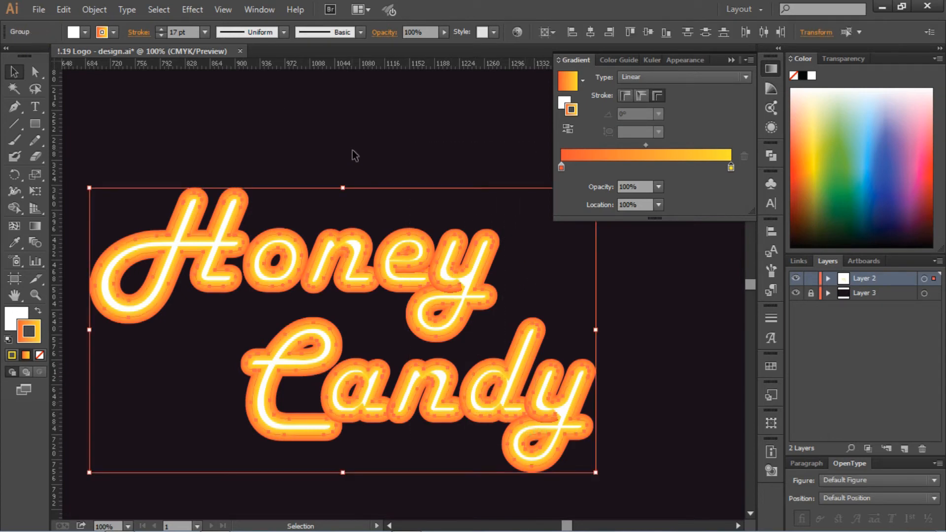
click(191, 32)
key(Up)
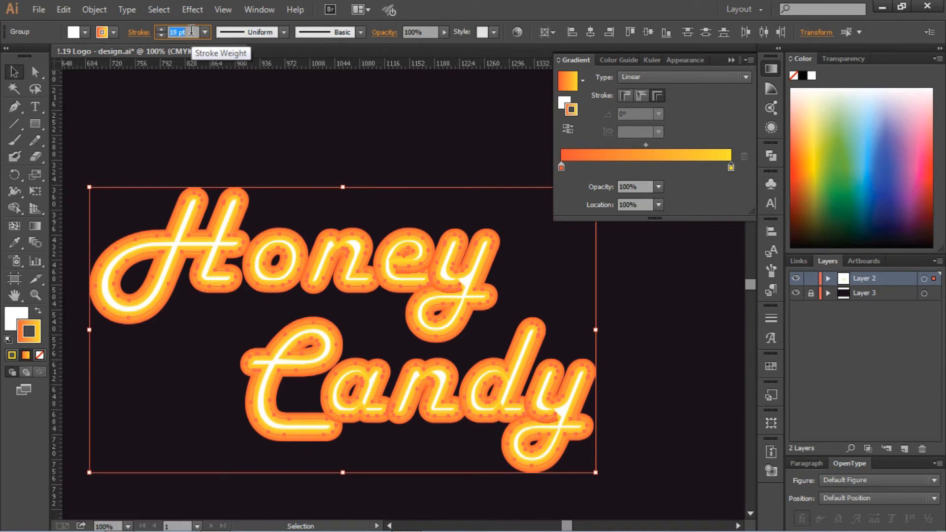
key(Up)
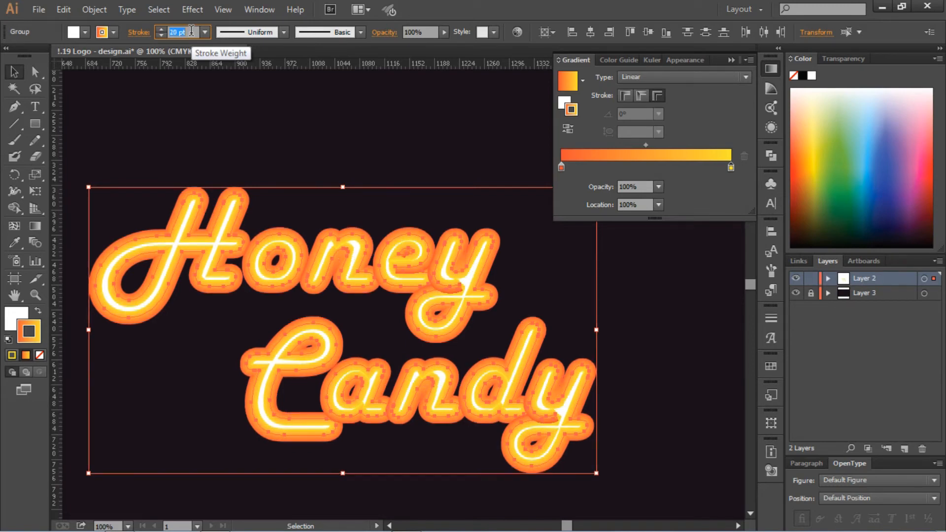
click(314, 179)
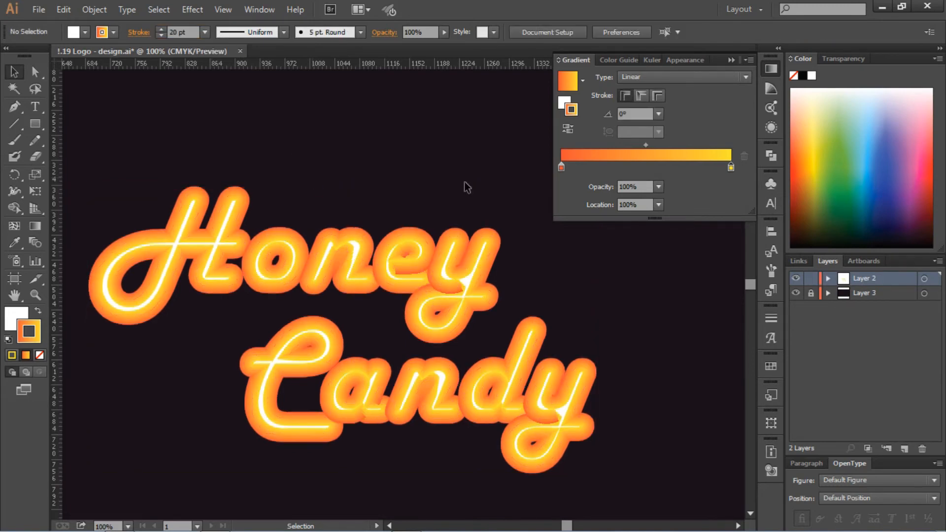
- Reduce the stroke weight of both words to 16 pt
click(731, 61)
drag(594, 120, 394, 484)
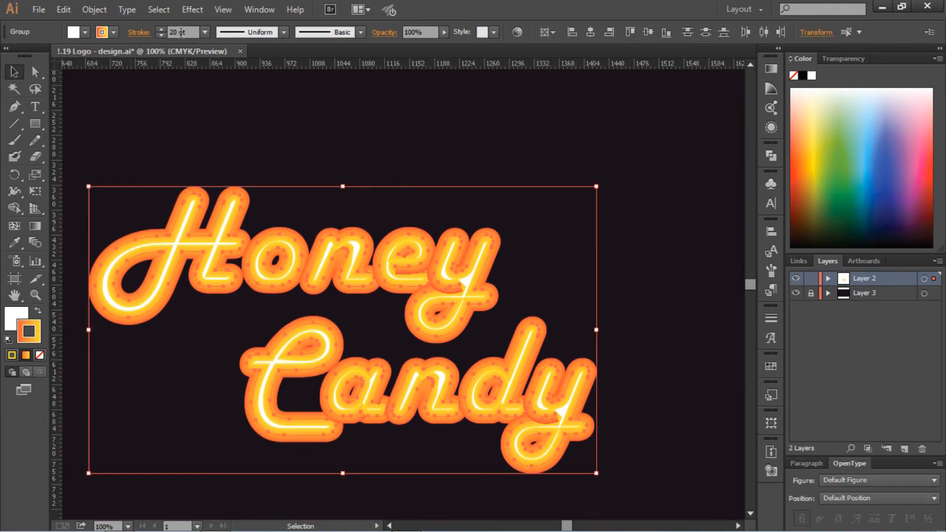
click(181, 32)
key(Down)
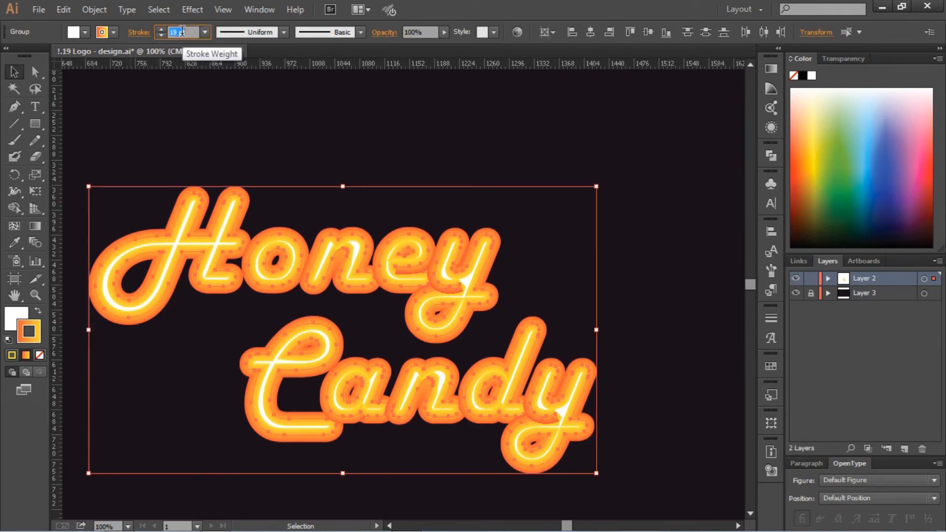
key(Down)
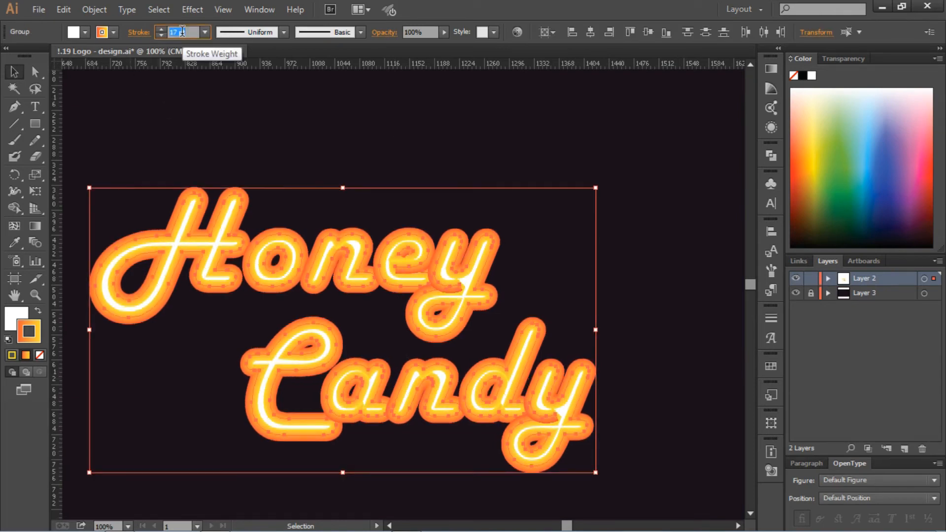
click(266, 136)
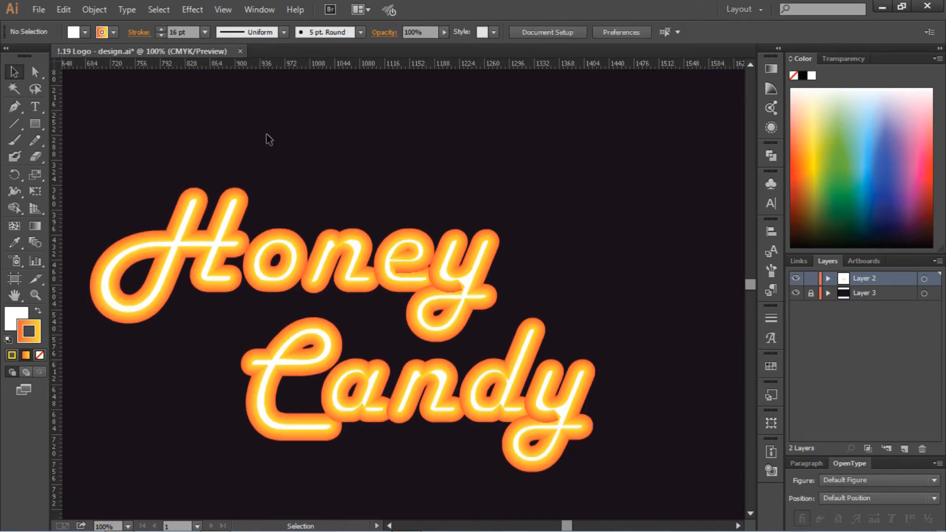
- Group "Honey" and "Candy" and center the group horizontally and vertically on the artboard
key(ctrl+0)
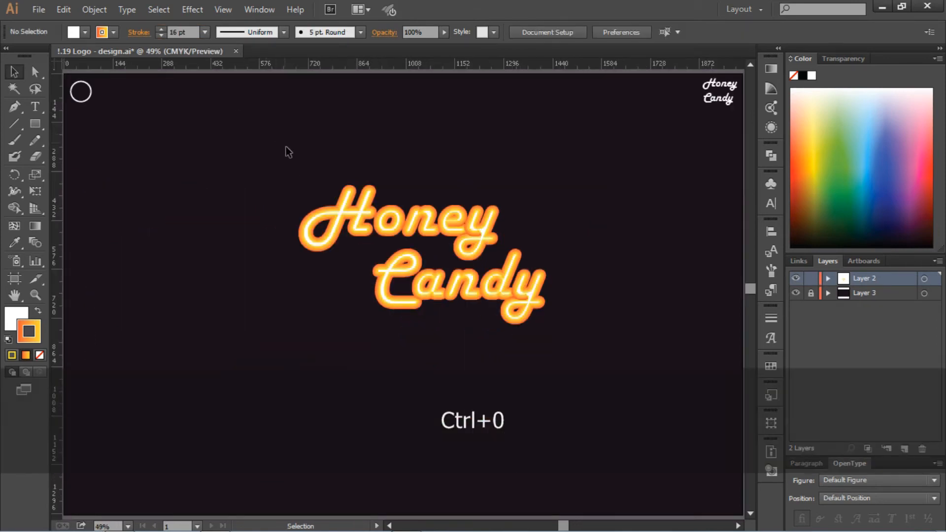
drag(282, 139, 513, 365)
right_click(478, 300)
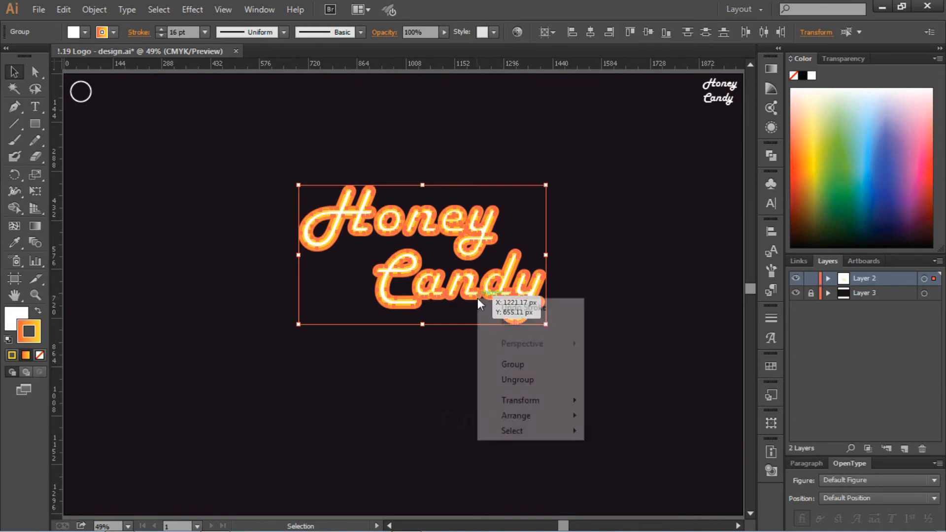
click(513, 365)
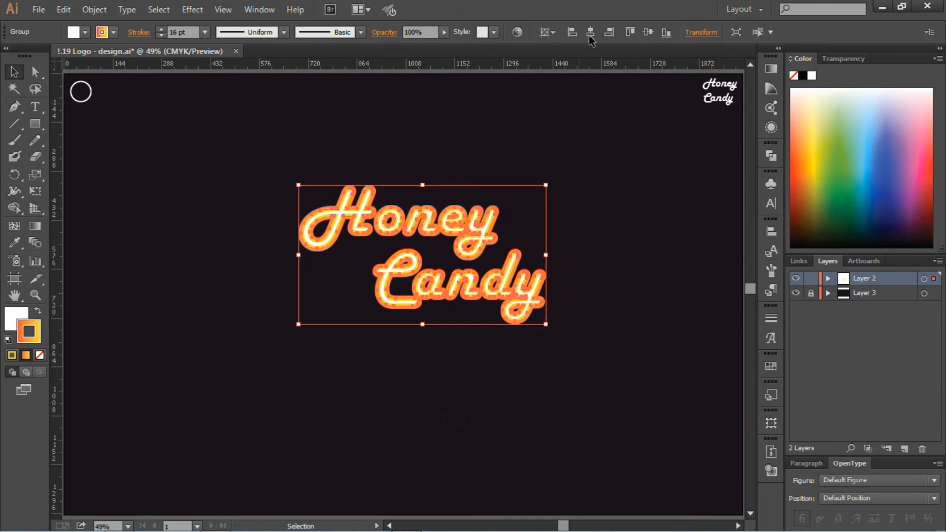
click(648, 32)
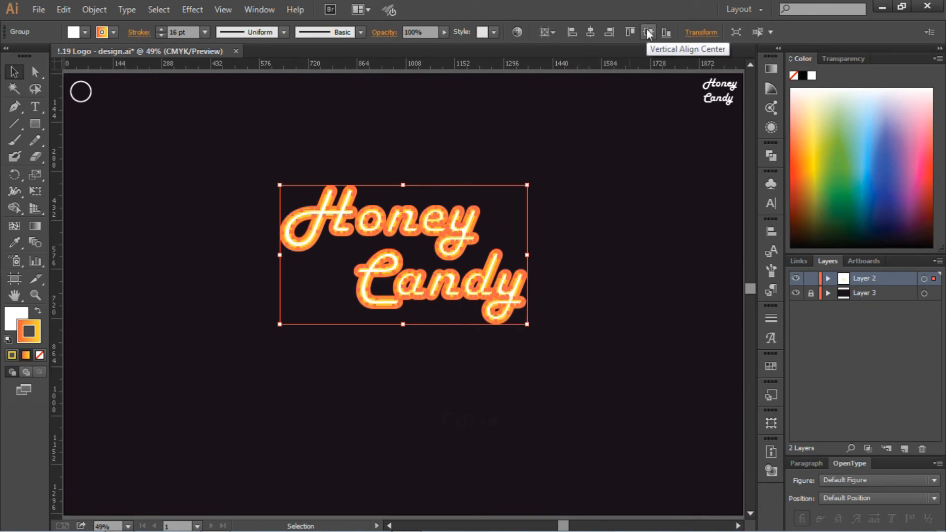
click(648, 33)
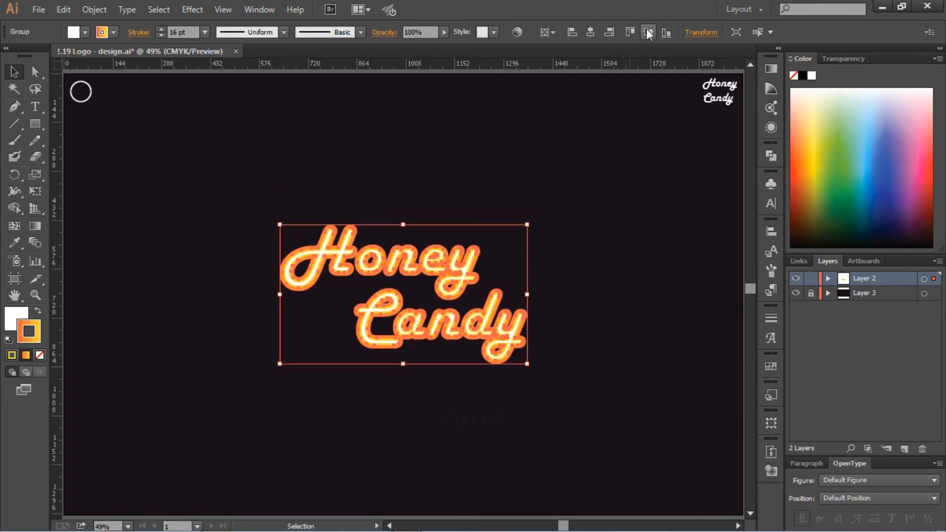
click(638, 230)
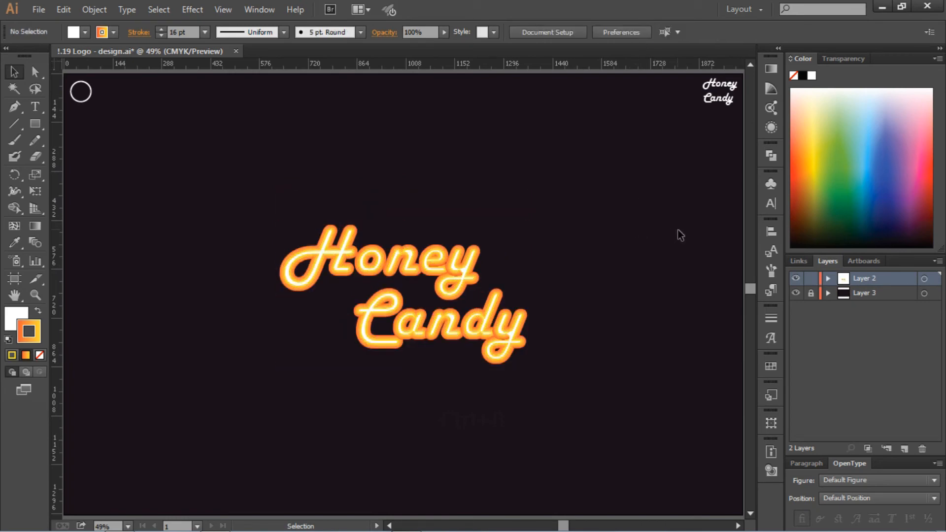